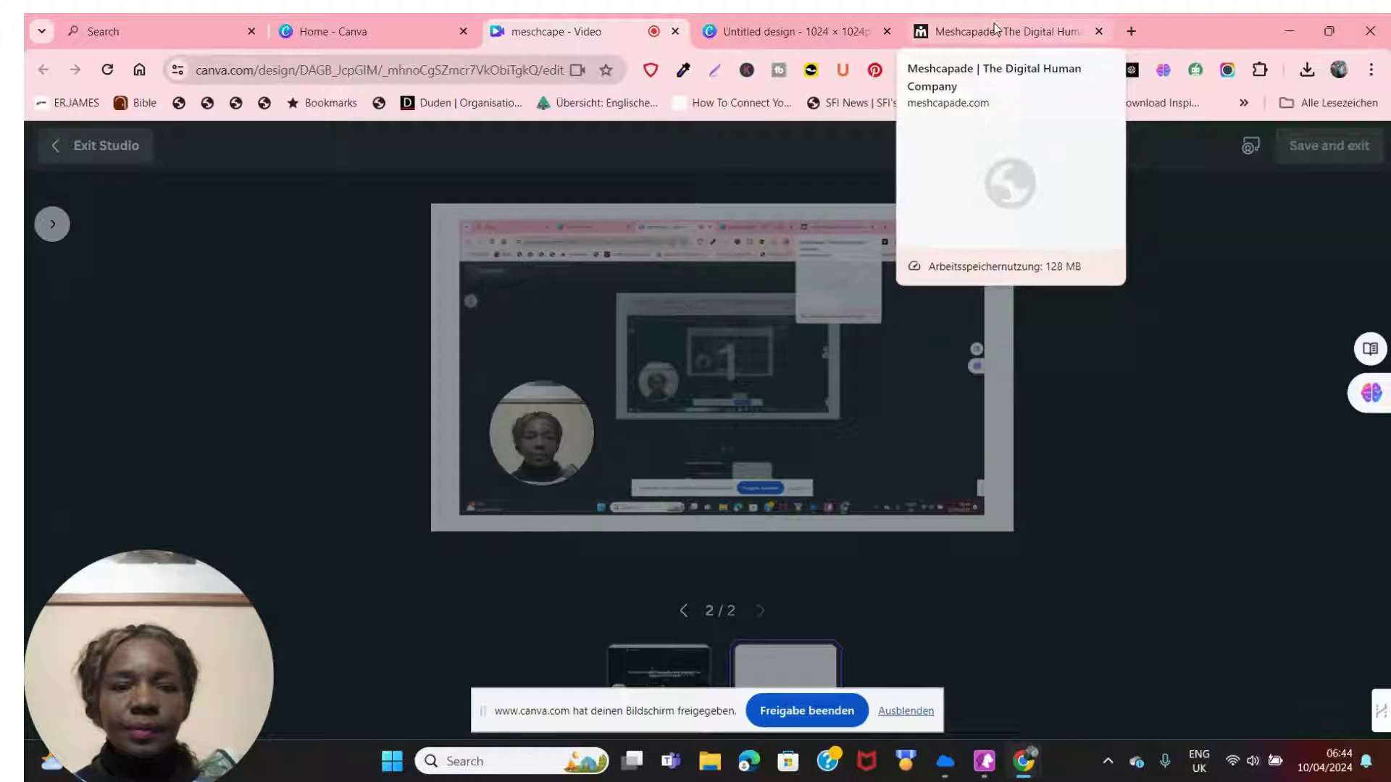
Step: On the Meshcapade website, go to Body Shape from images and open its Avatars from Photos page
{"action": "left_click", "coordinate": [994, 23]}
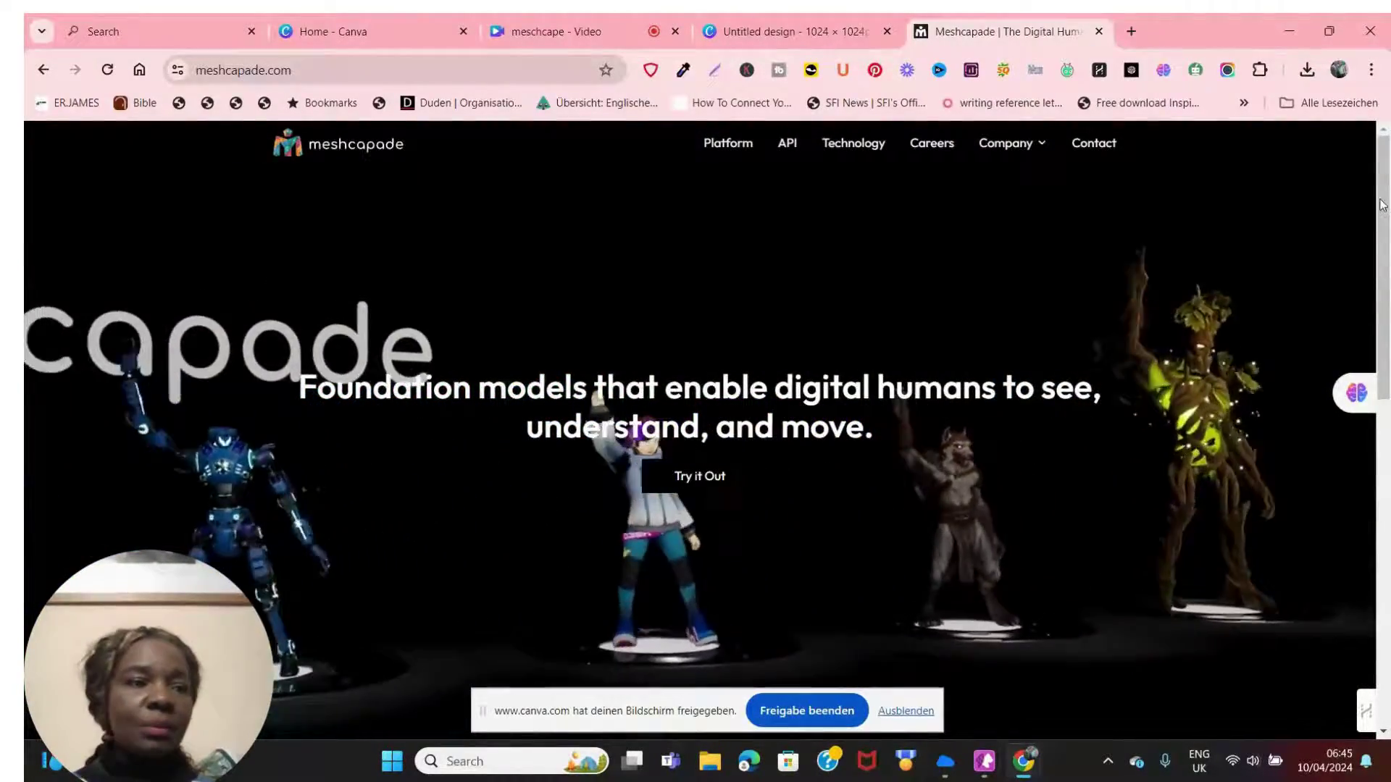
{"action": "left_click_drag", "start_coordinate": [1387, 214], "coordinate": [1386, 570]}
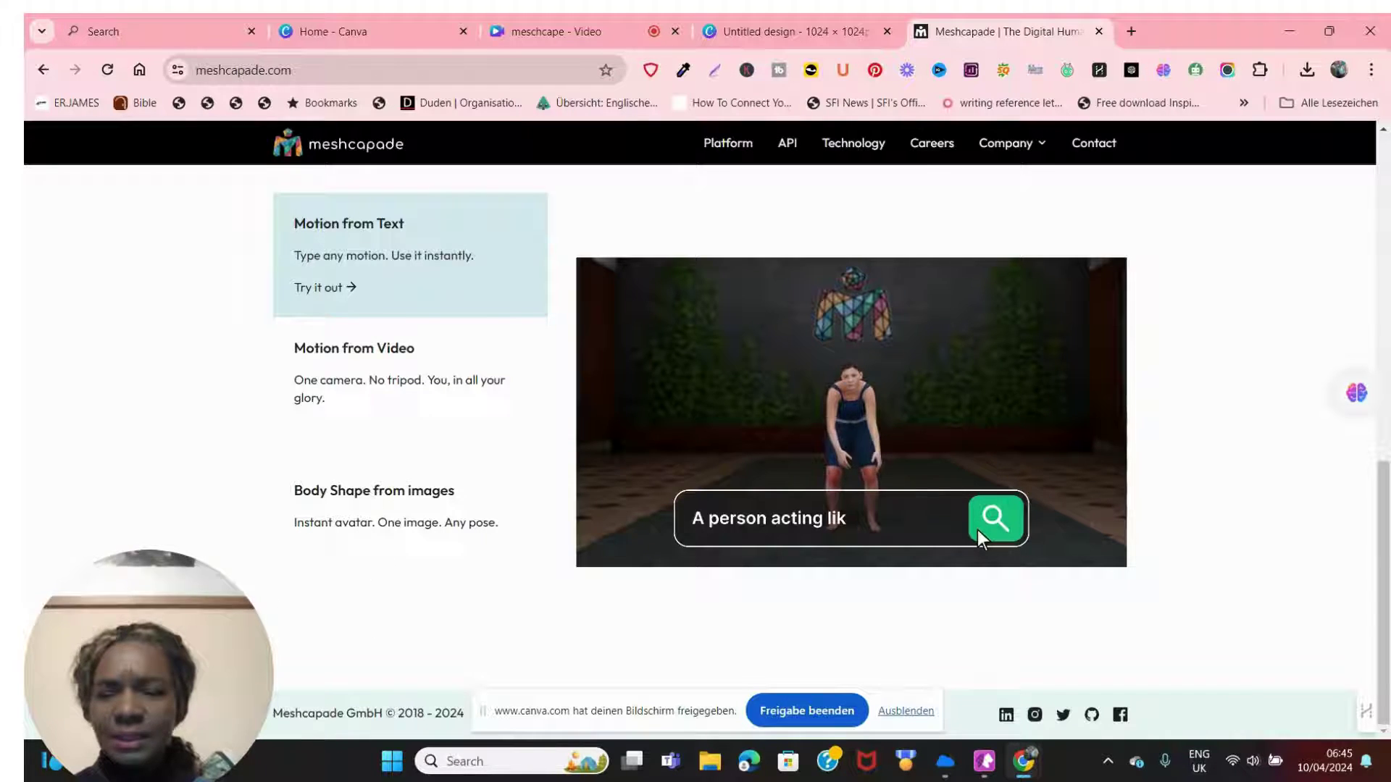
{"action": "left_click", "coordinate": [371, 507]}
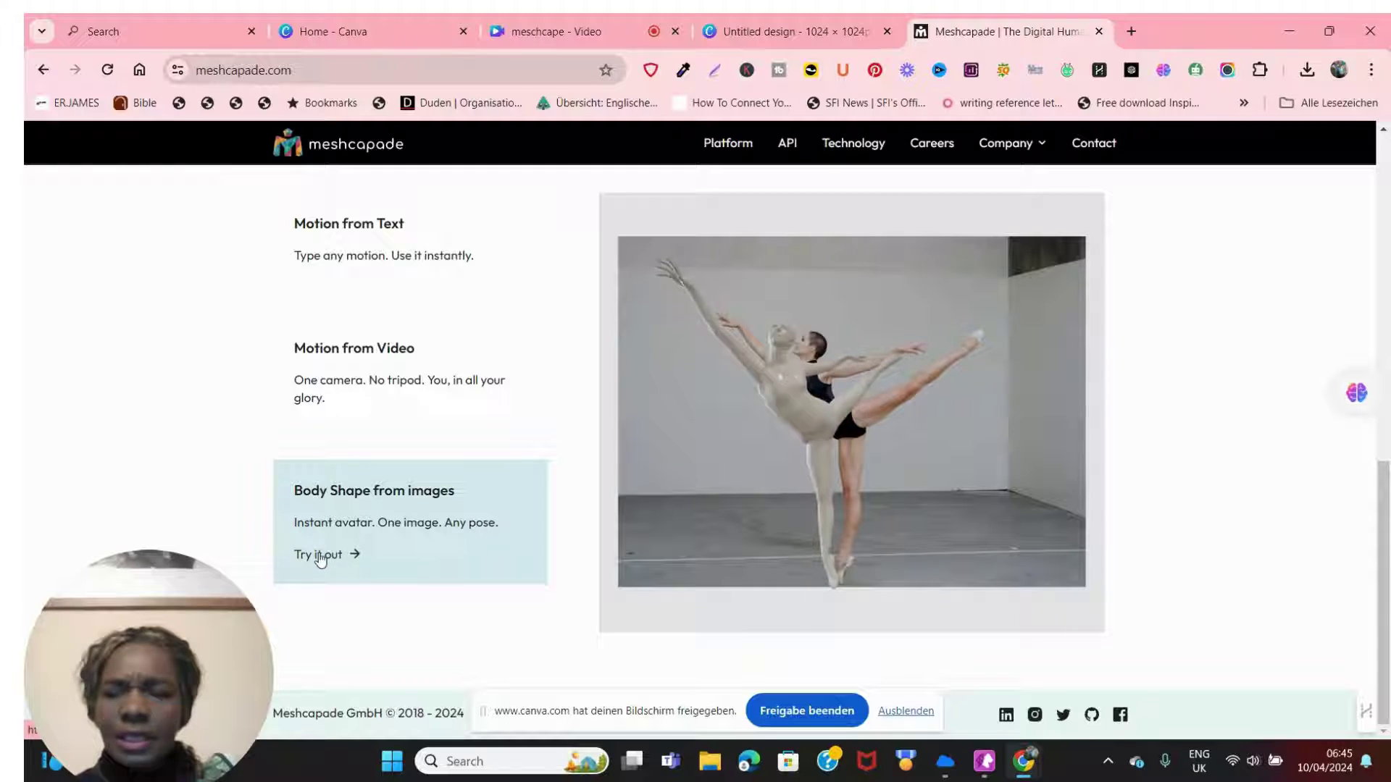
{"action": "left_click", "coordinate": [319, 555]}
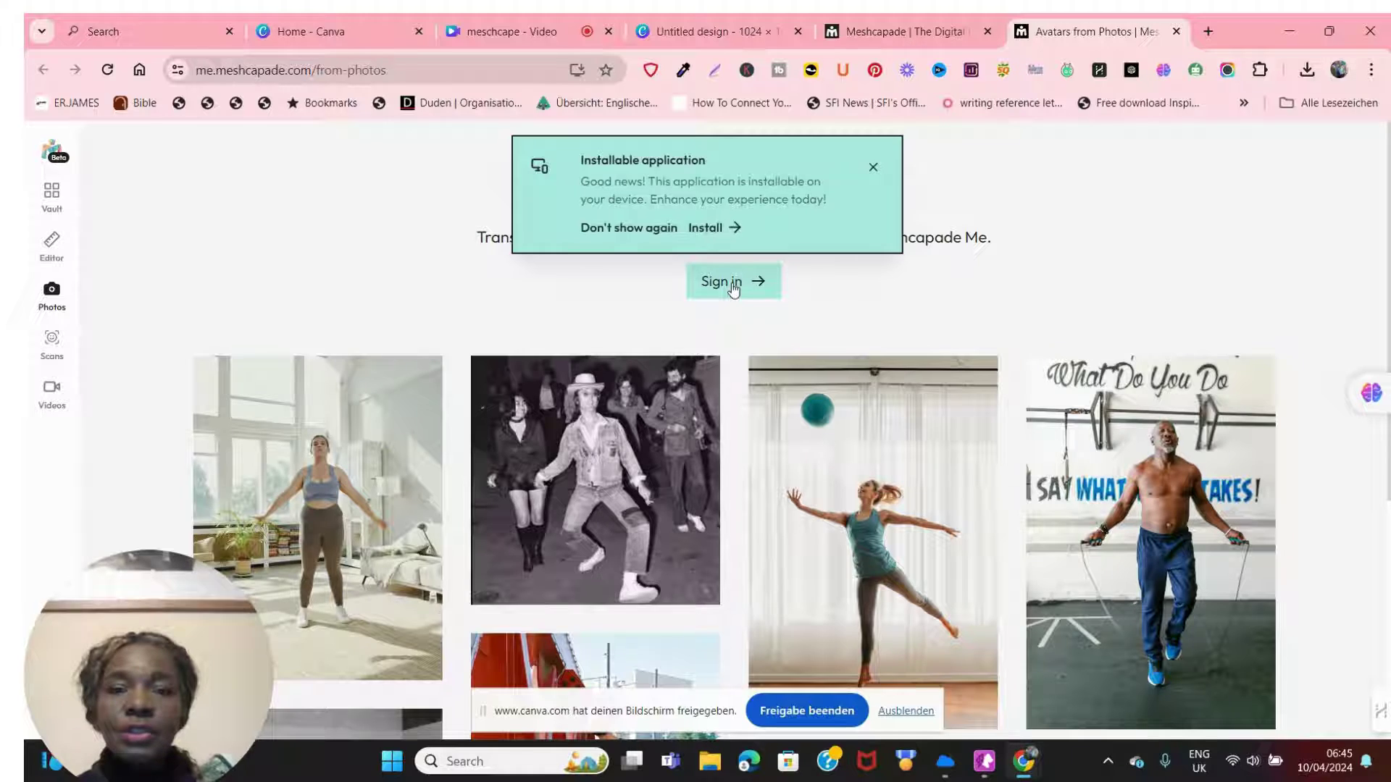
Step: Dismiss the app-install notice and sign in to Meshcapade Me with the account e-mail and password
{"action": "left_click", "coordinate": [872, 163]}
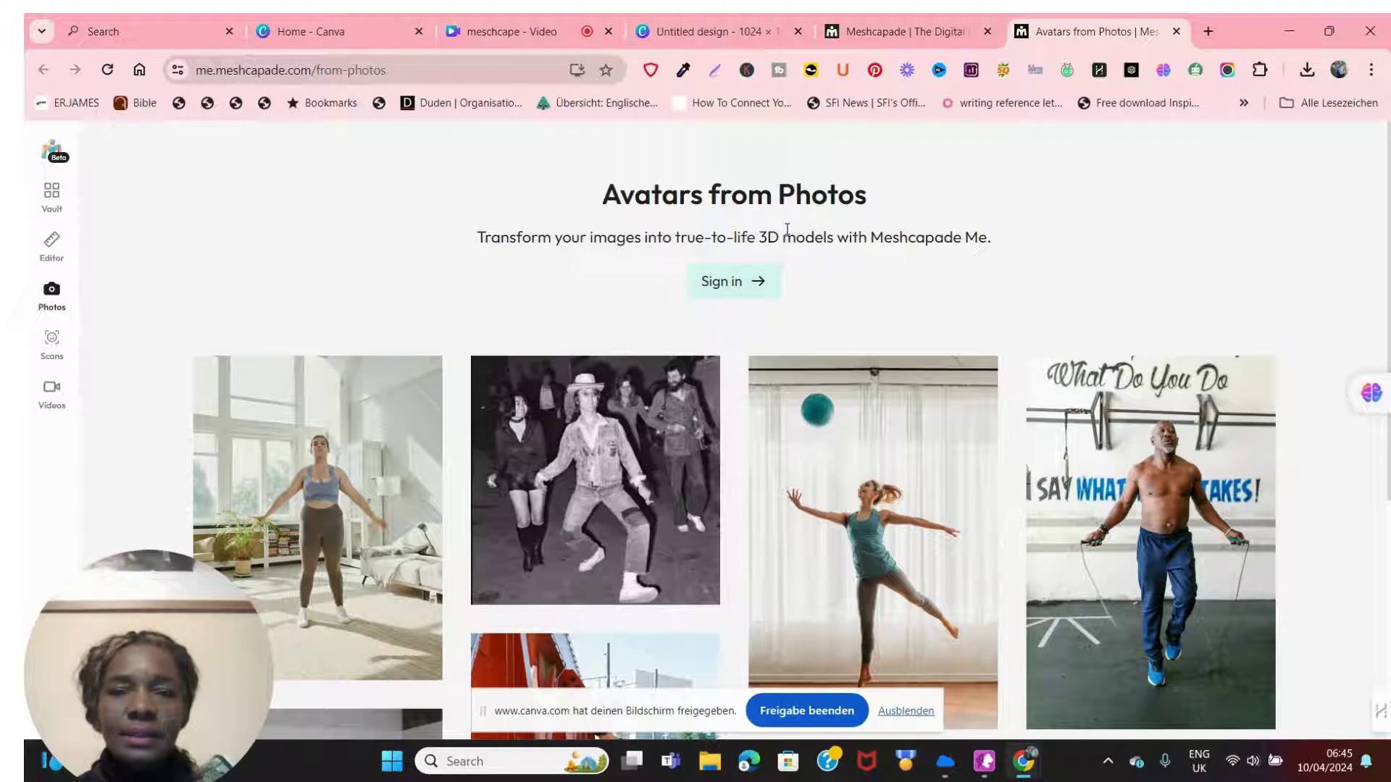
{"action": "left_click", "coordinate": [733, 288]}
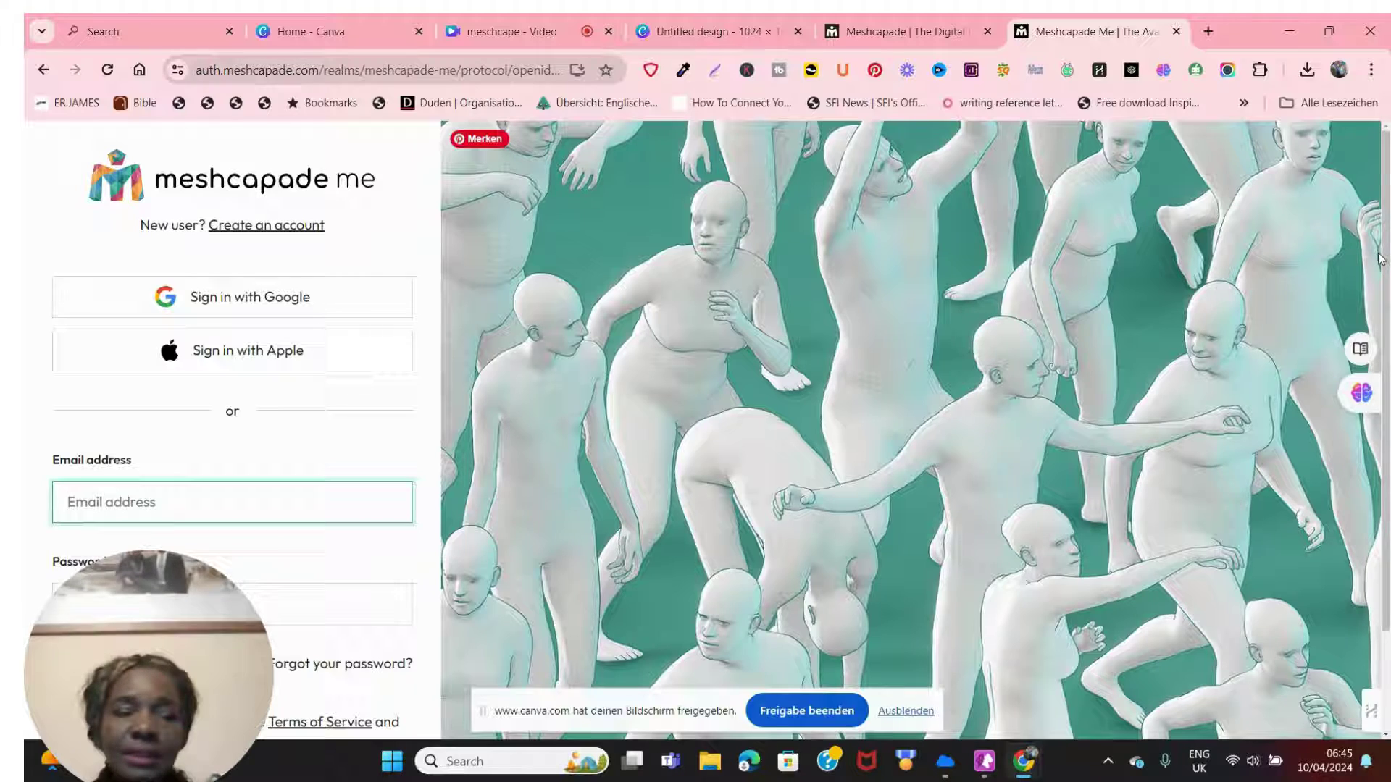
{"action": "left_click_drag", "start_coordinate": [1387, 261], "coordinate": [1380, 465]}
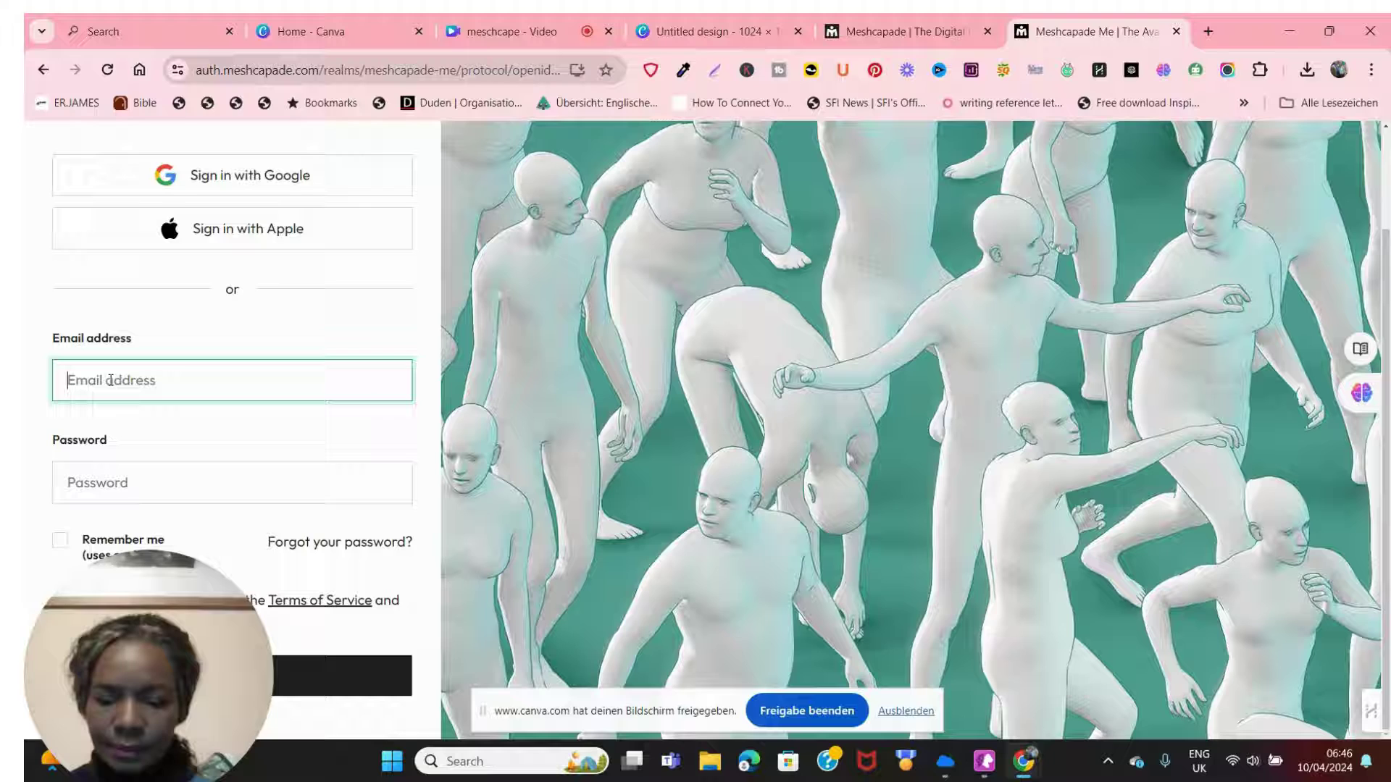
{"action": "type", "text": "e"}
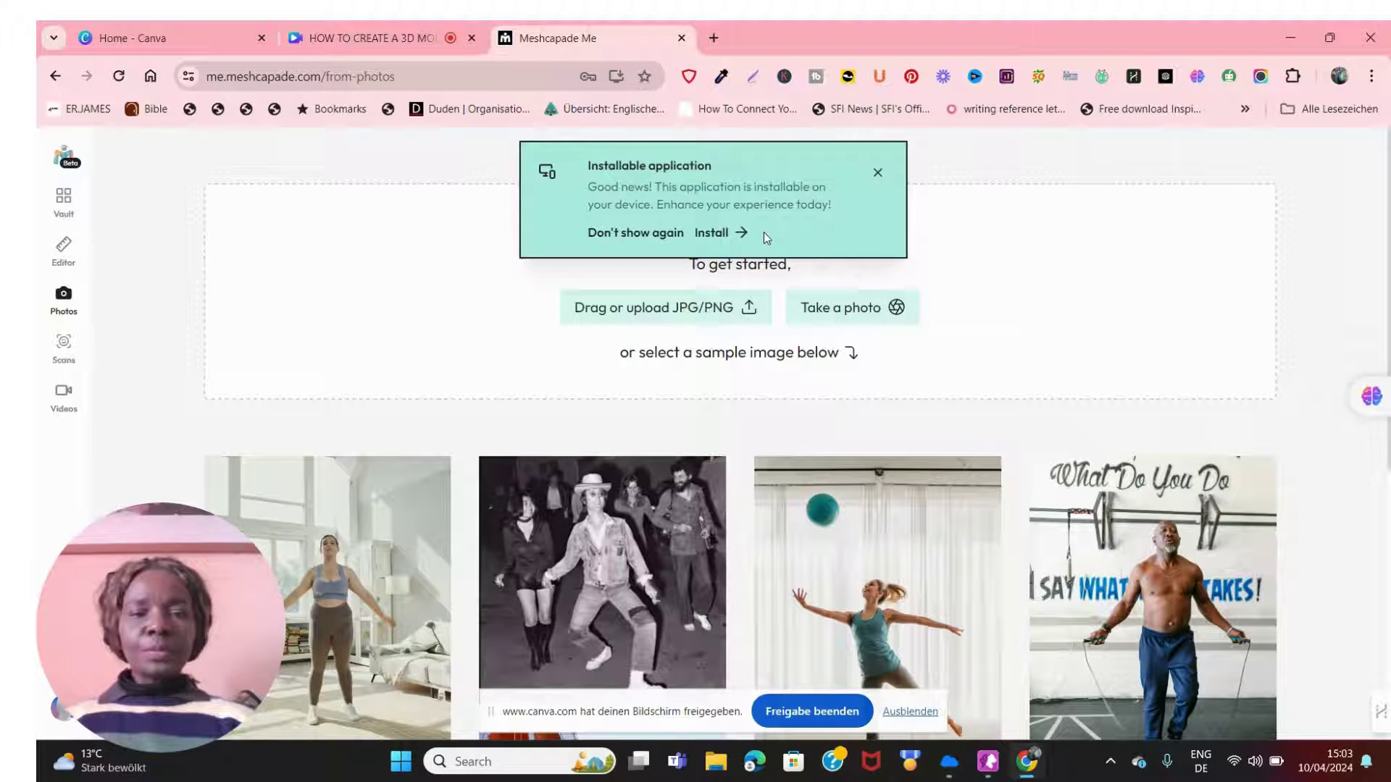
Step: Close the Installable application notice over the Create 3D avatars upload area
{"action": "left_click", "coordinate": [878, 176]}
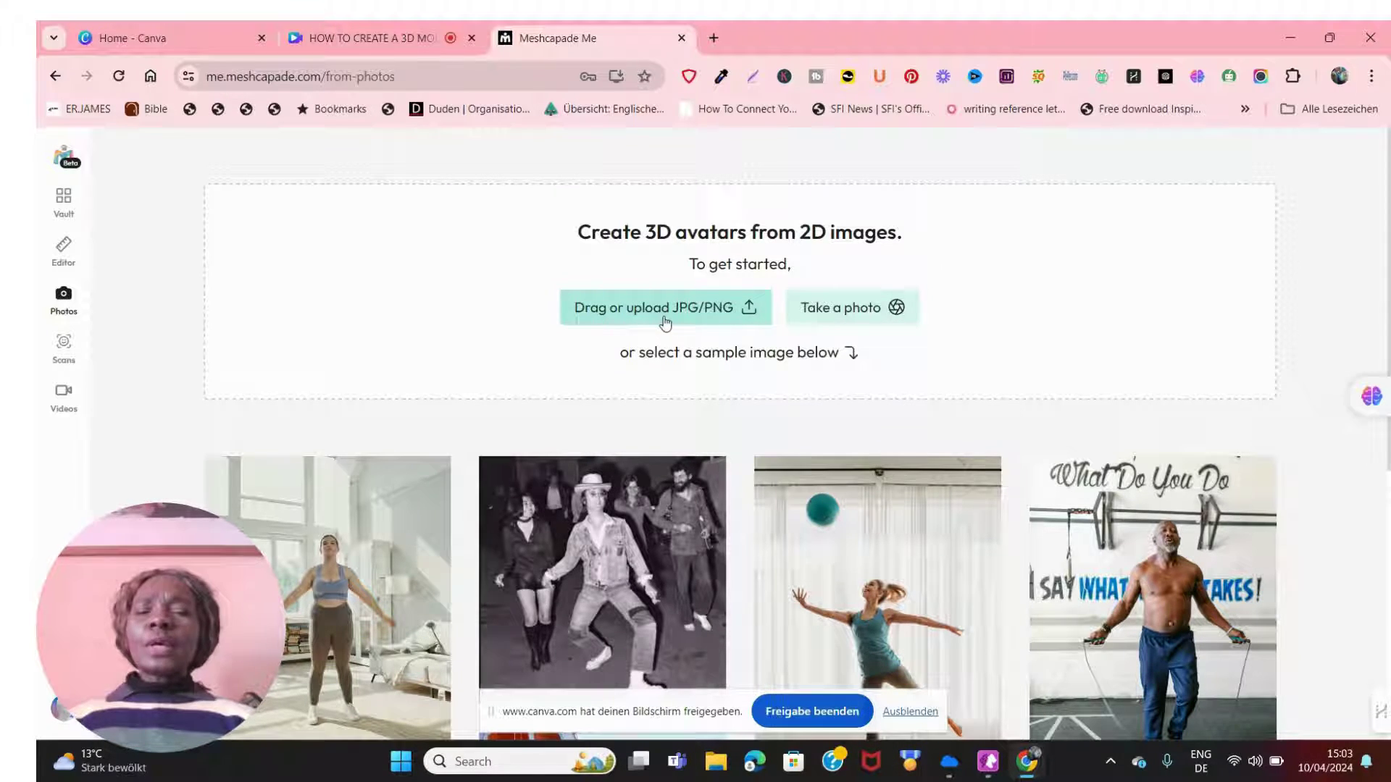
Step: Upload the 'for meshcapade' photo from the Desktop as the avatar source image
{"action": "left_click", "coordinate": [707, 319]}
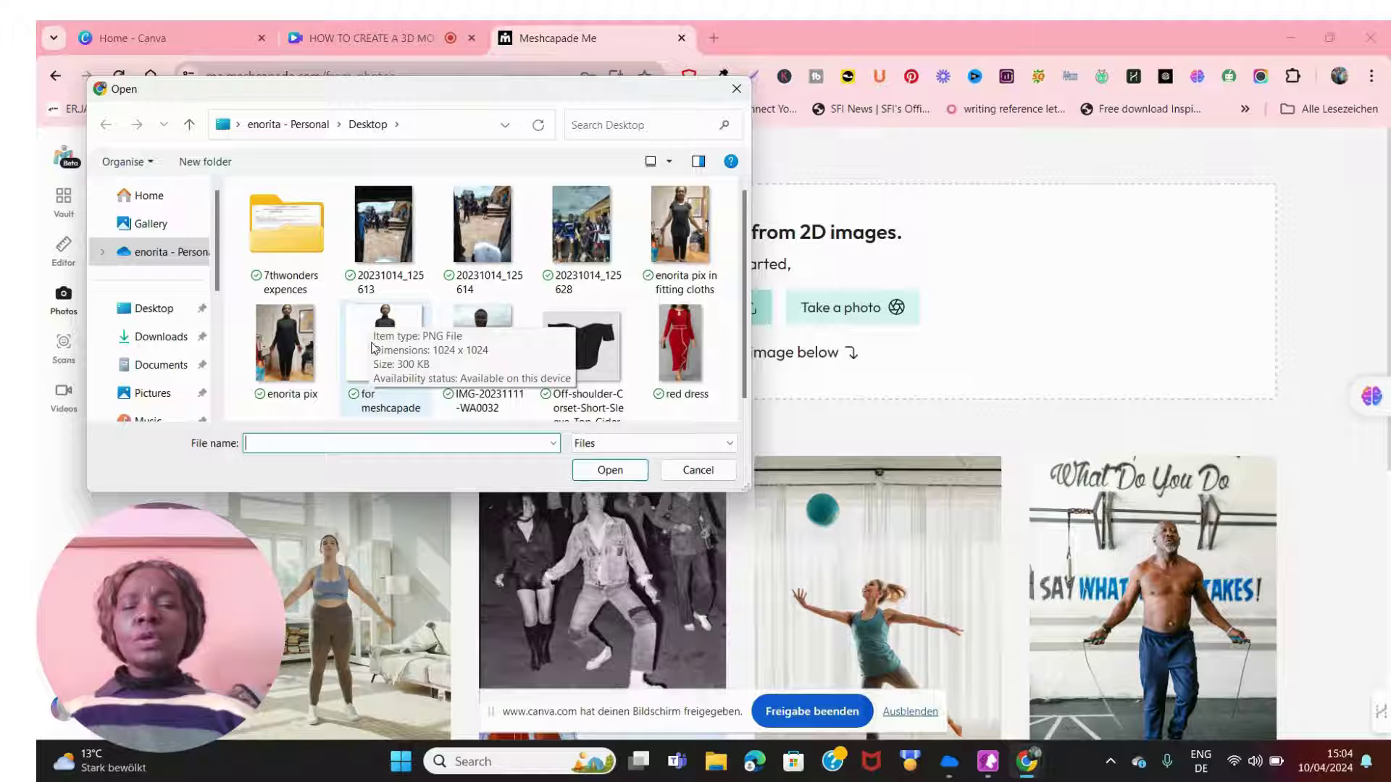
{"action": "left_click", "coordinate": [389, 316]}
{"action": "scroll", "coordinate": [390, 317], "scroll_direction": "down", "scroll_amount": 1}
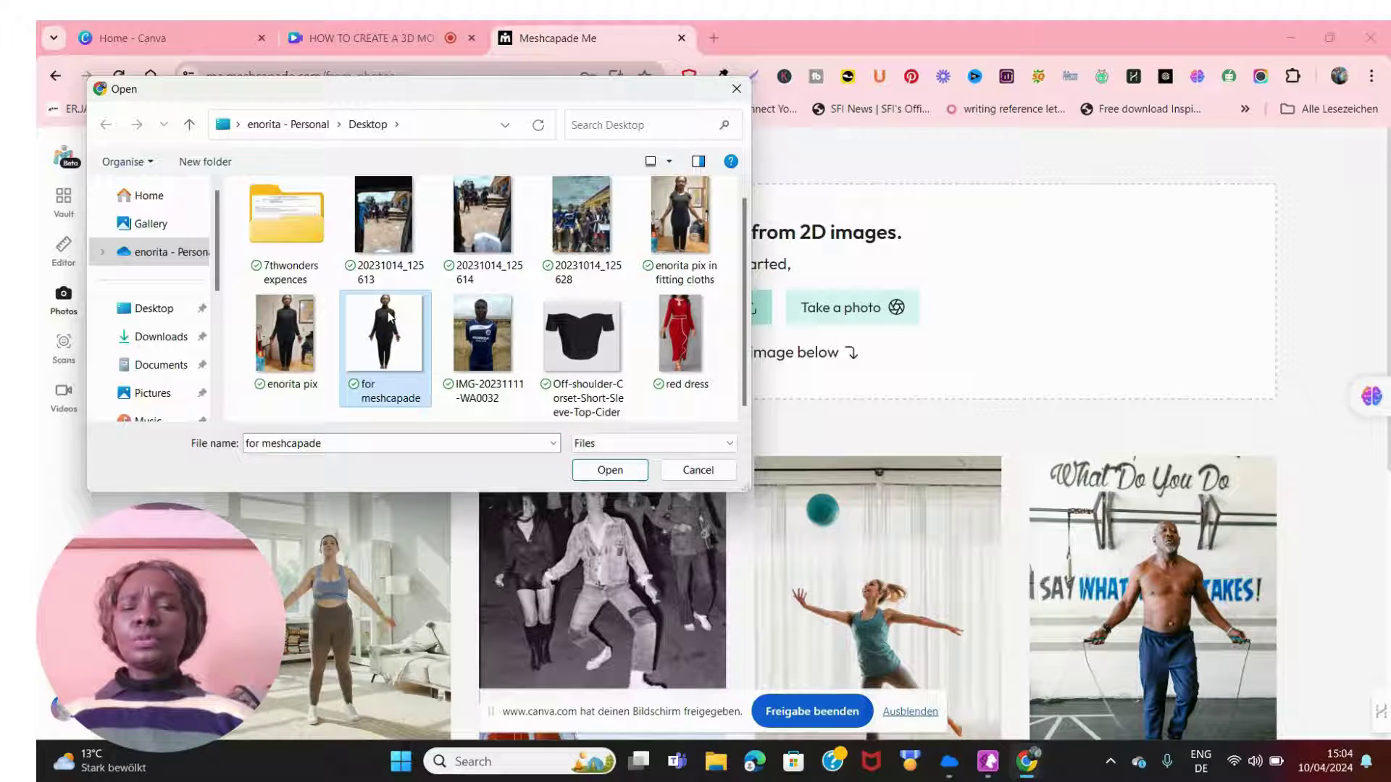
{"action": "left_click", "coordinate": [617, 469]}
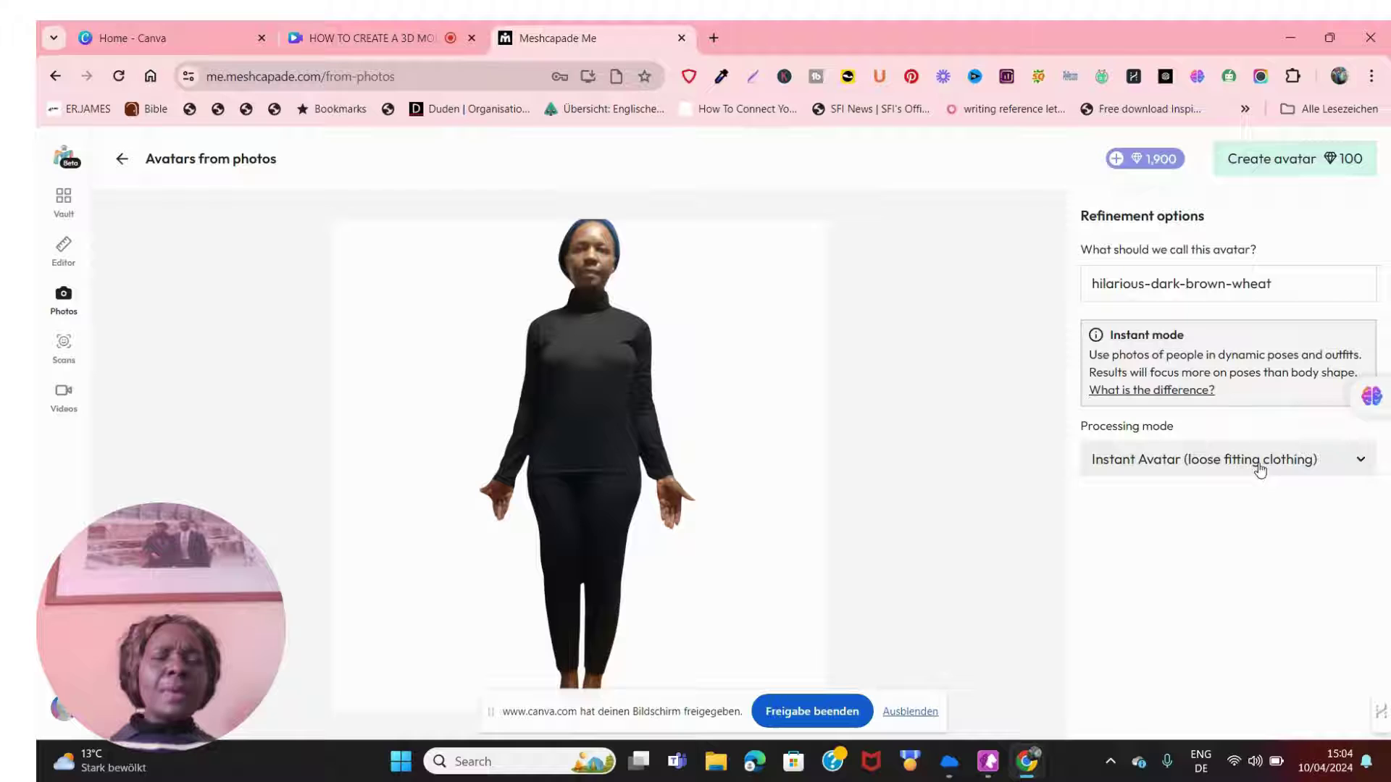
Step: Set processing mode to Classic (tight-fitting clothing), height 172 cm and weight 79 kg
{"action": "left_click", "coordinate": [1360, 470]}
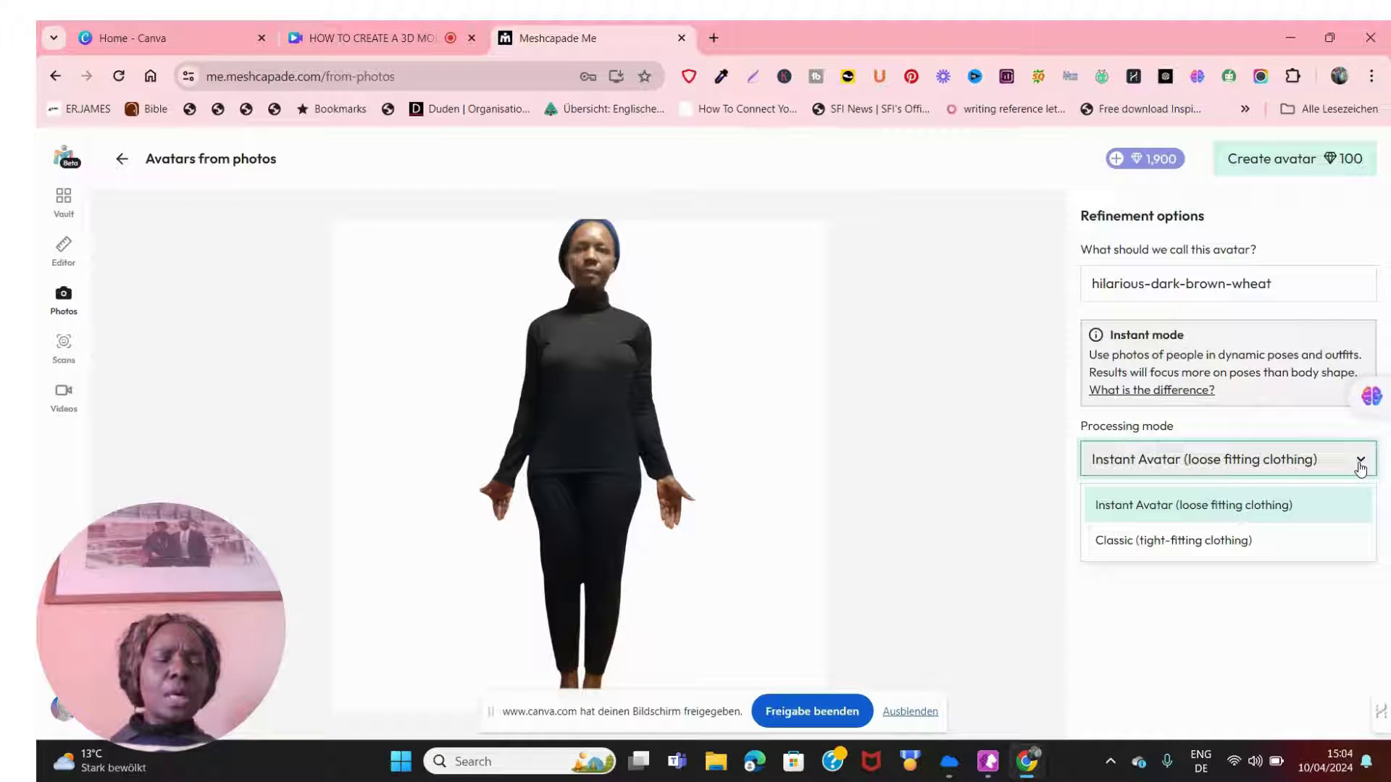
{"action": "left_click", "coordinate": [1173, 541]}
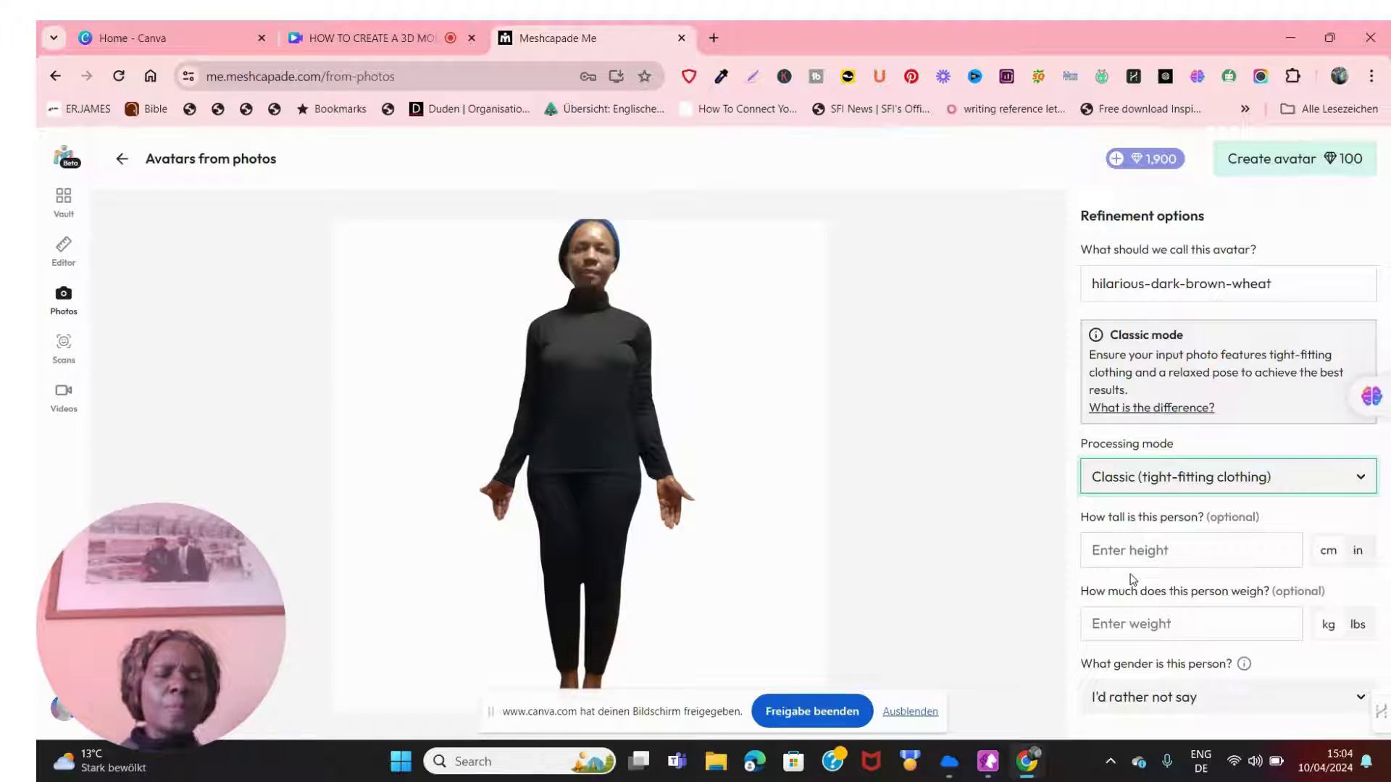
{"action": "left_click", "coordinate": [1125, 554]}
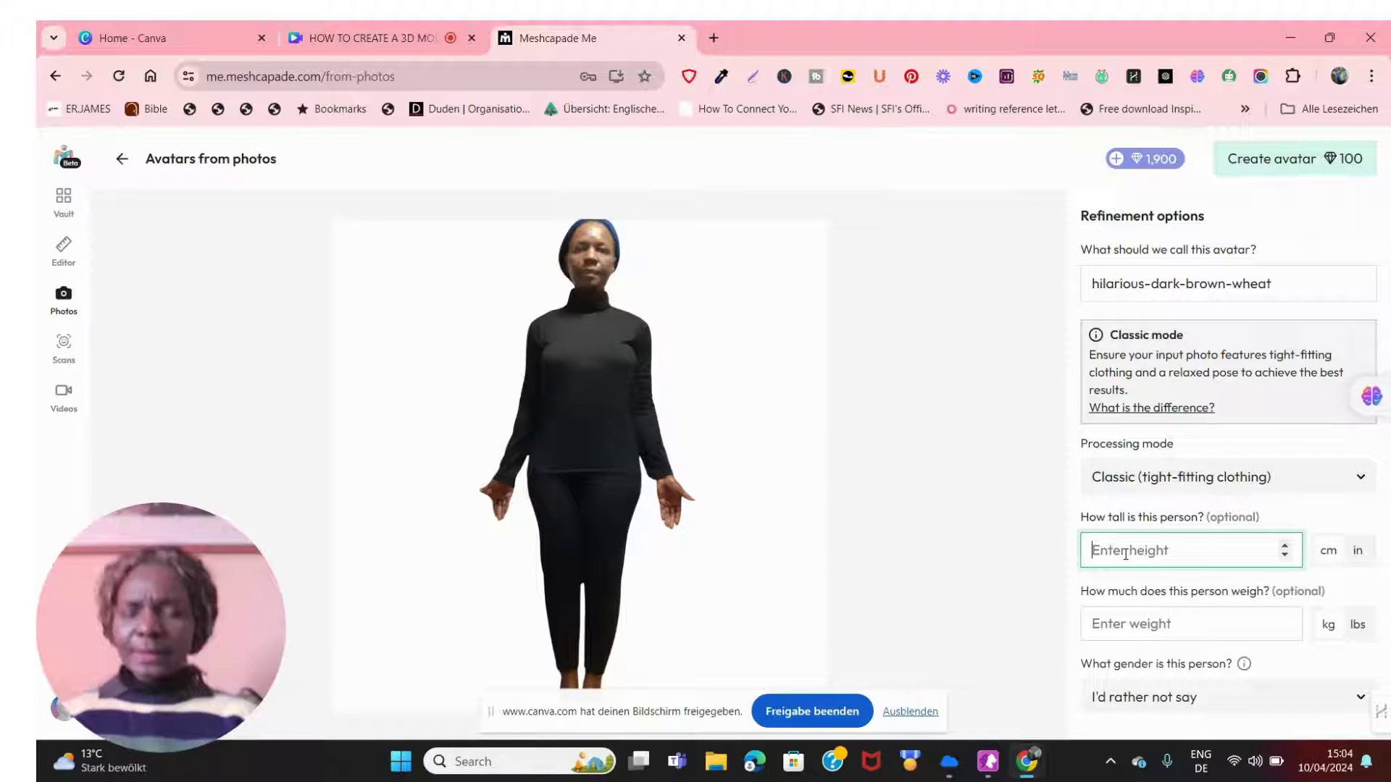
{"action": "type", "text": "172"}
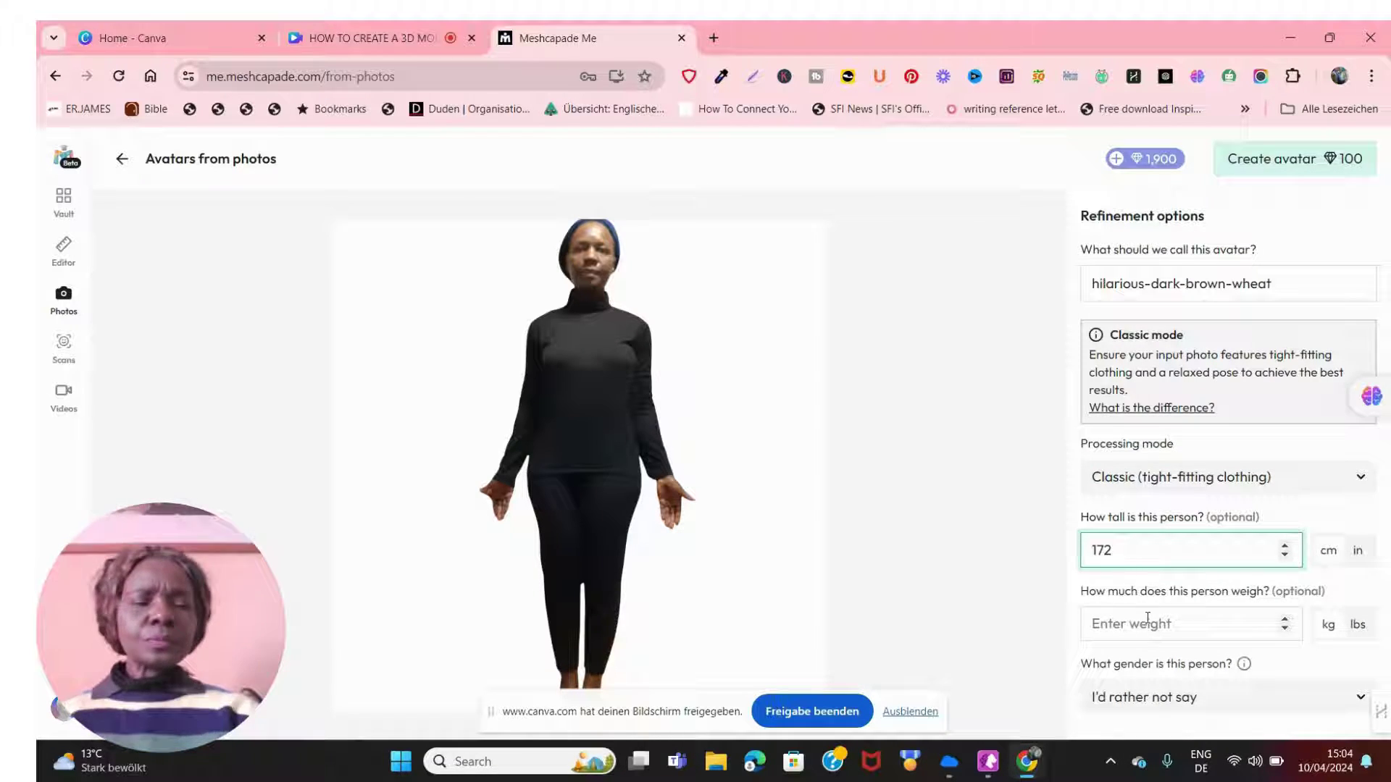
{"action": "left_click", "coordinate": [1332, 556]}
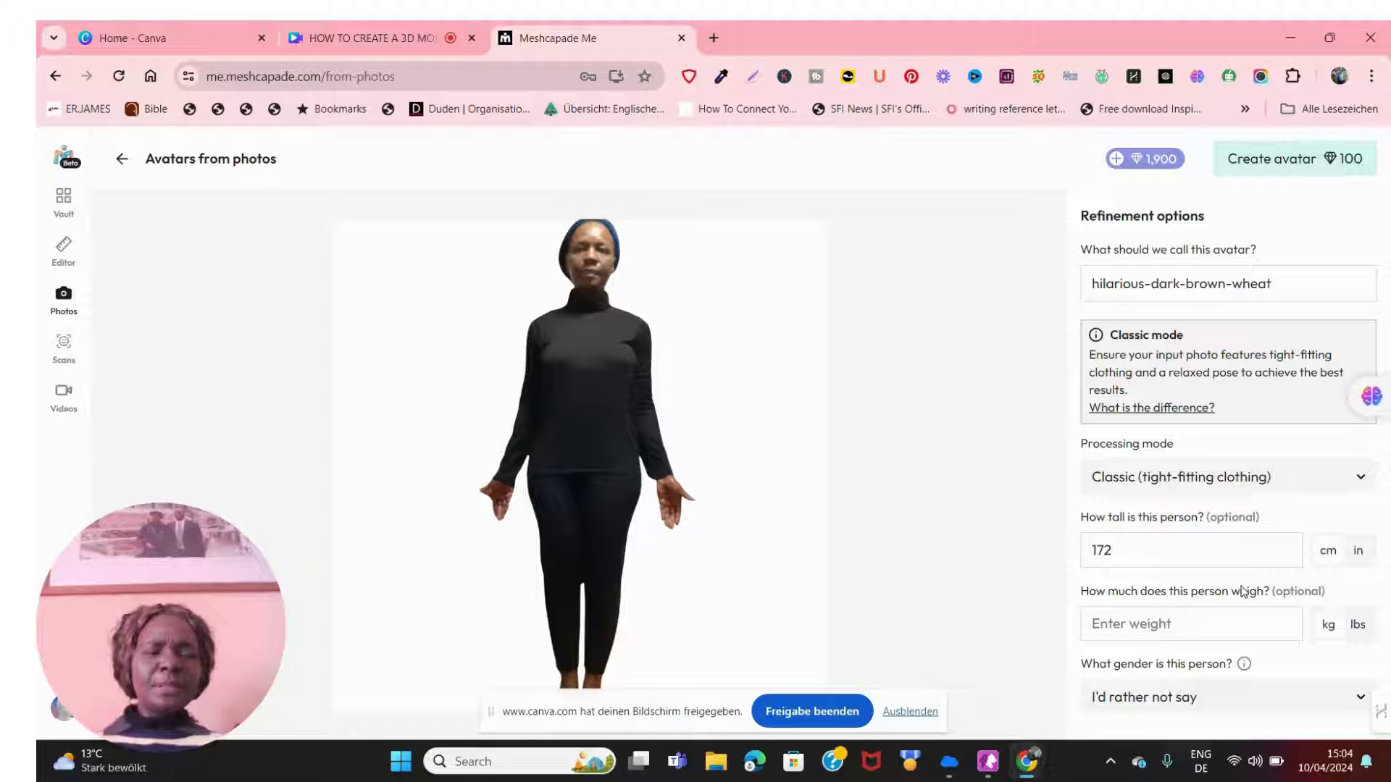
{"action": "left_click", "coordinate": [1123, 622]}
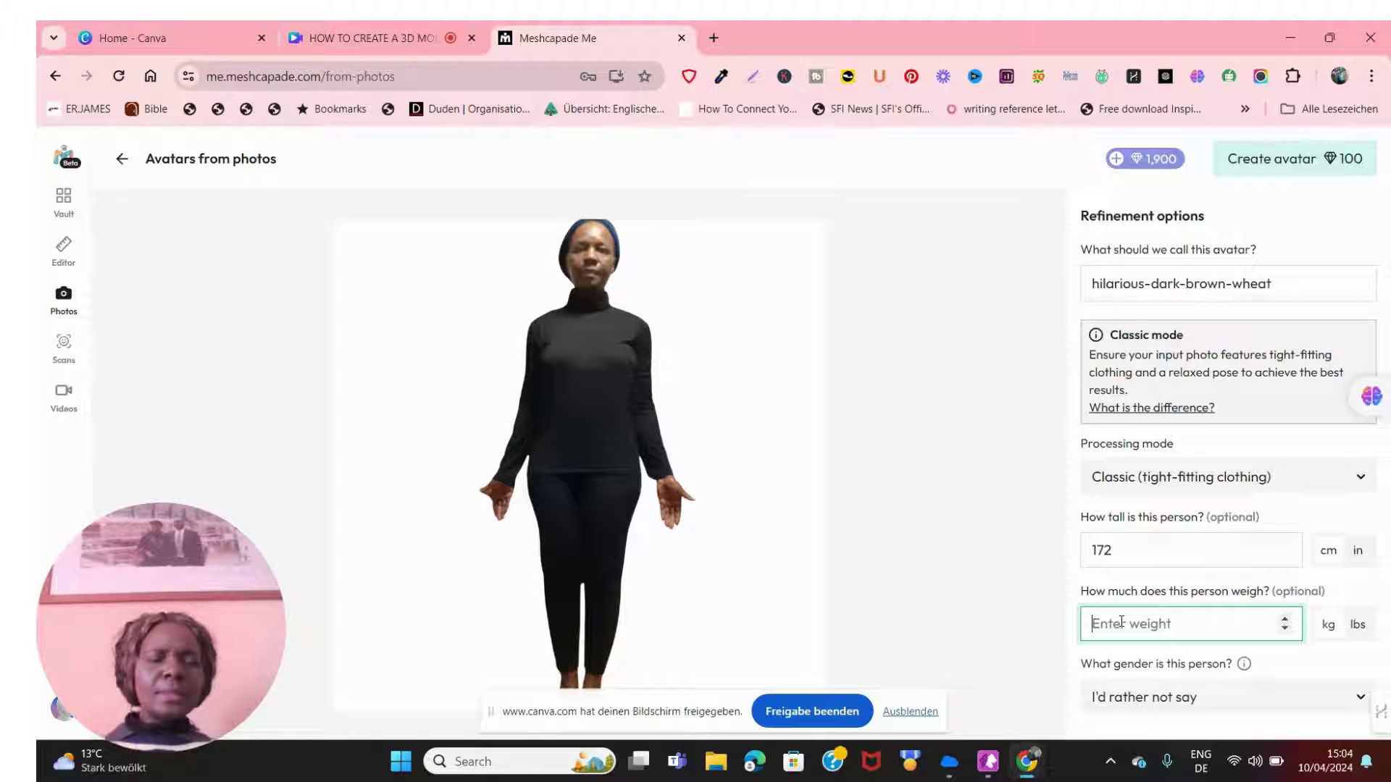
{"action": "type", "text": "79"}
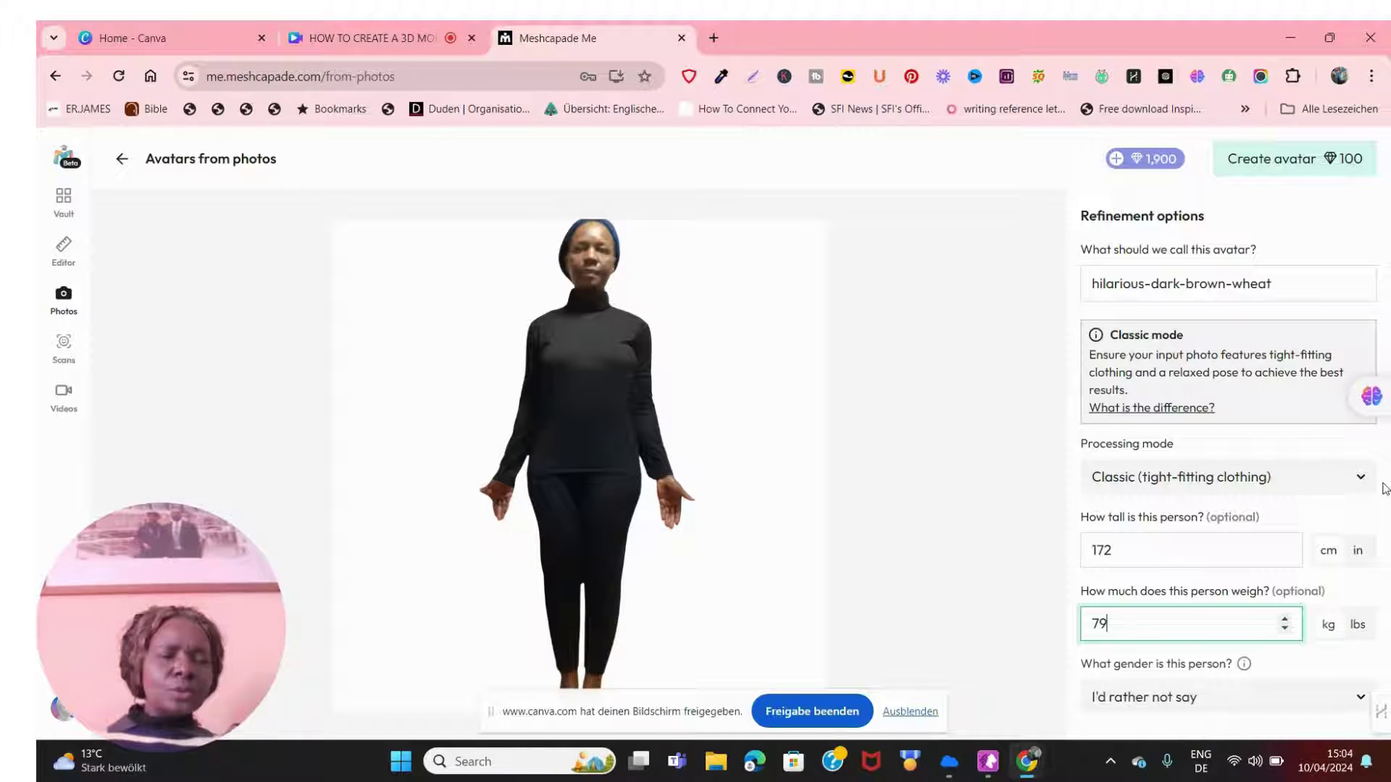
Step: Create the avatar and wait until Processing complete! appears
{"action": "left_click", "coordinate": [1286, 166]}
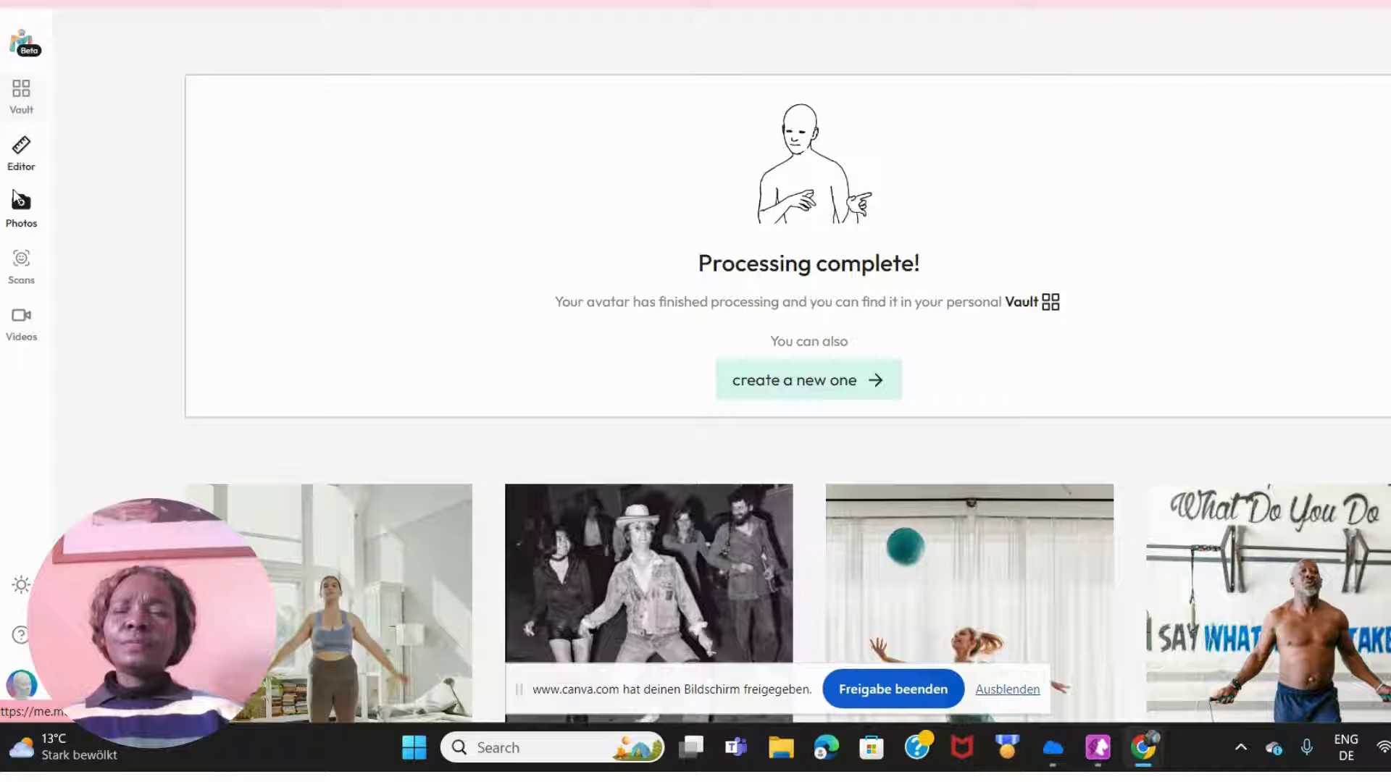
Step: Go to the Vault and scroll to the hilarious-dark-brown-wheat avatar under My avatars
{"action": "left_click", "coordinate": [21, 94]}
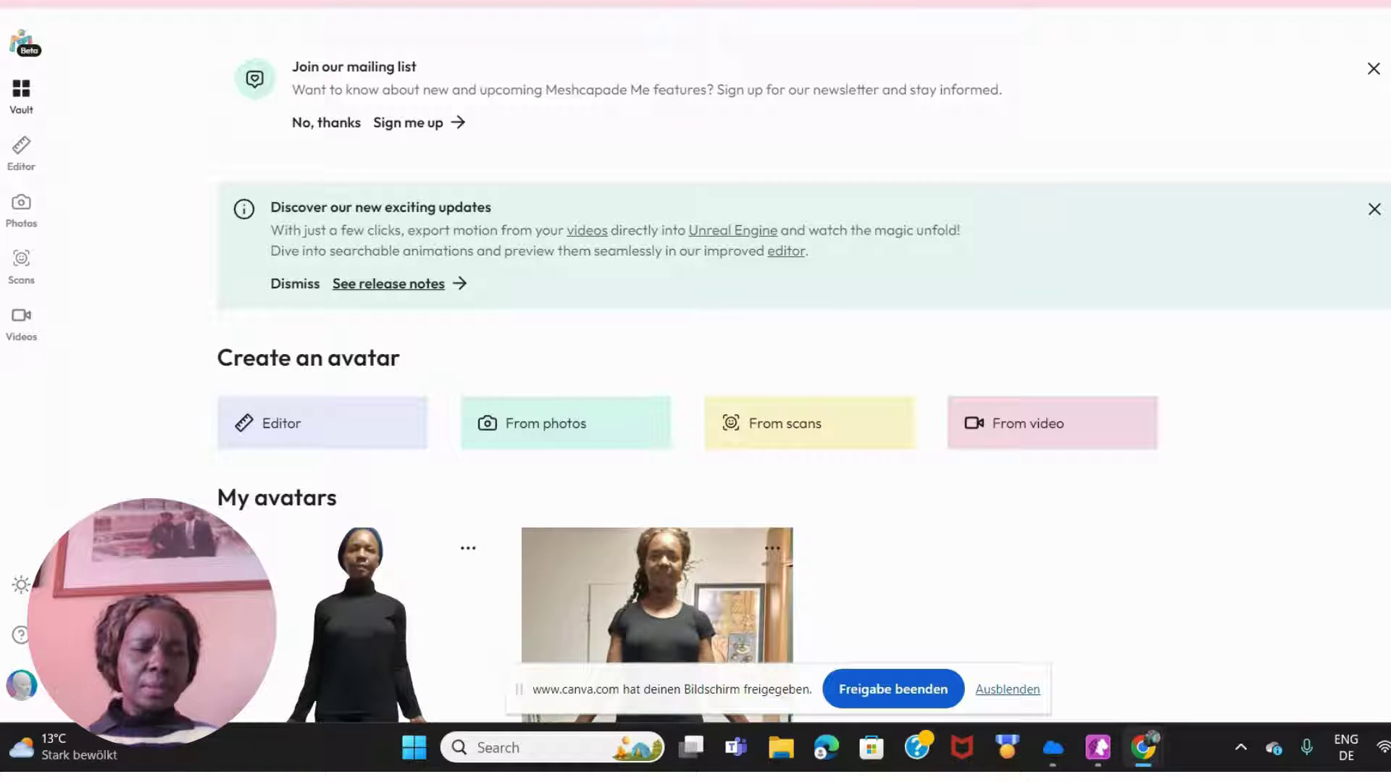
{"action": "key", "text": "ctrl+a"}
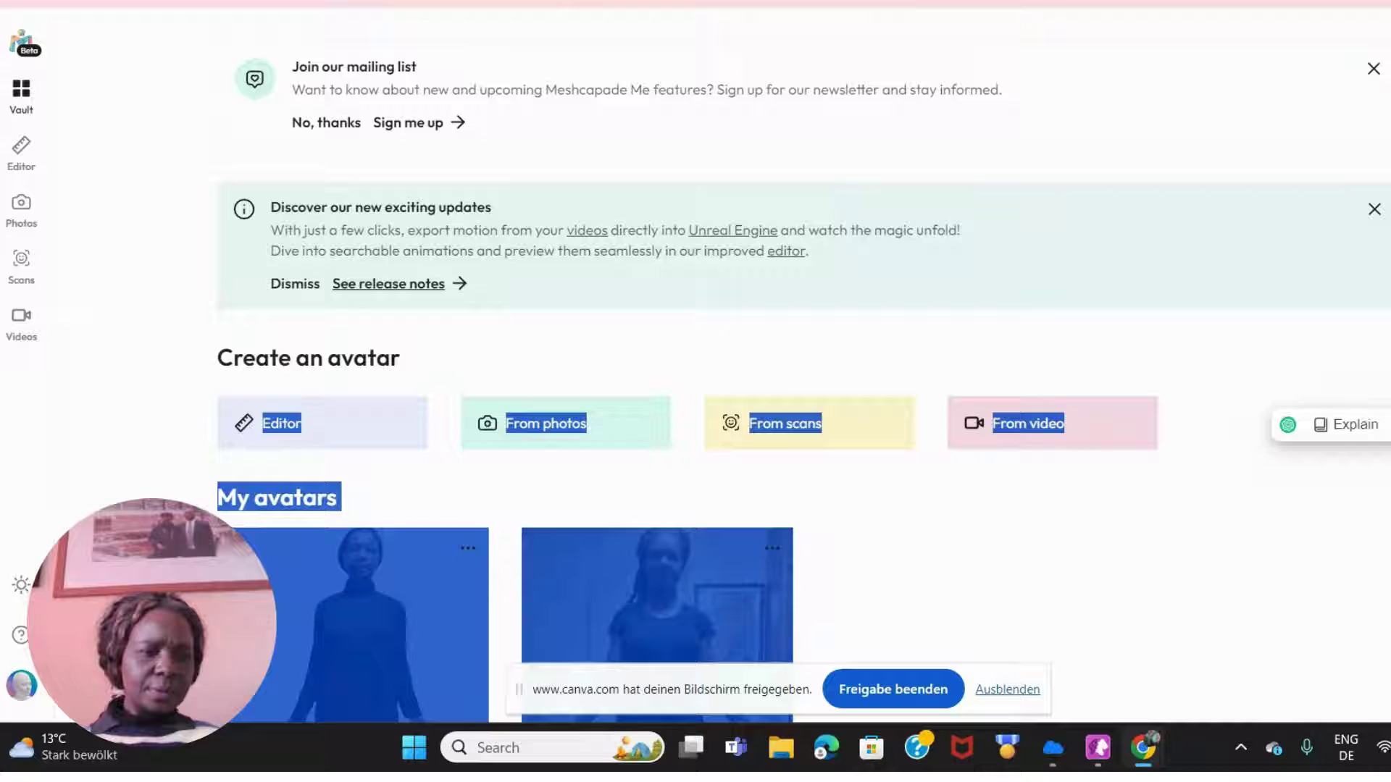
{"action": "key", "text": "Escape"}
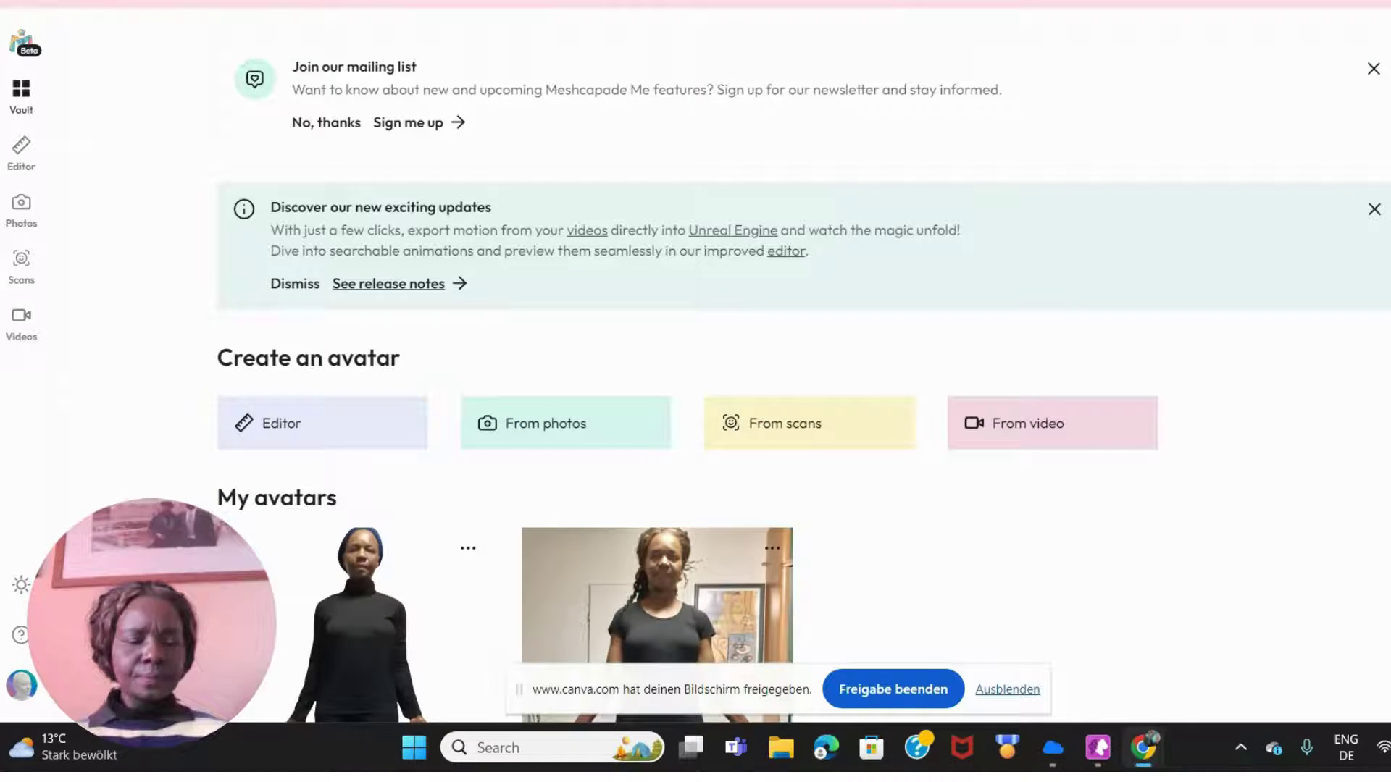
{"action": "scroll", "coordinate": [804, 378], "scroll_direction": "down", "scroll_amount": 3}
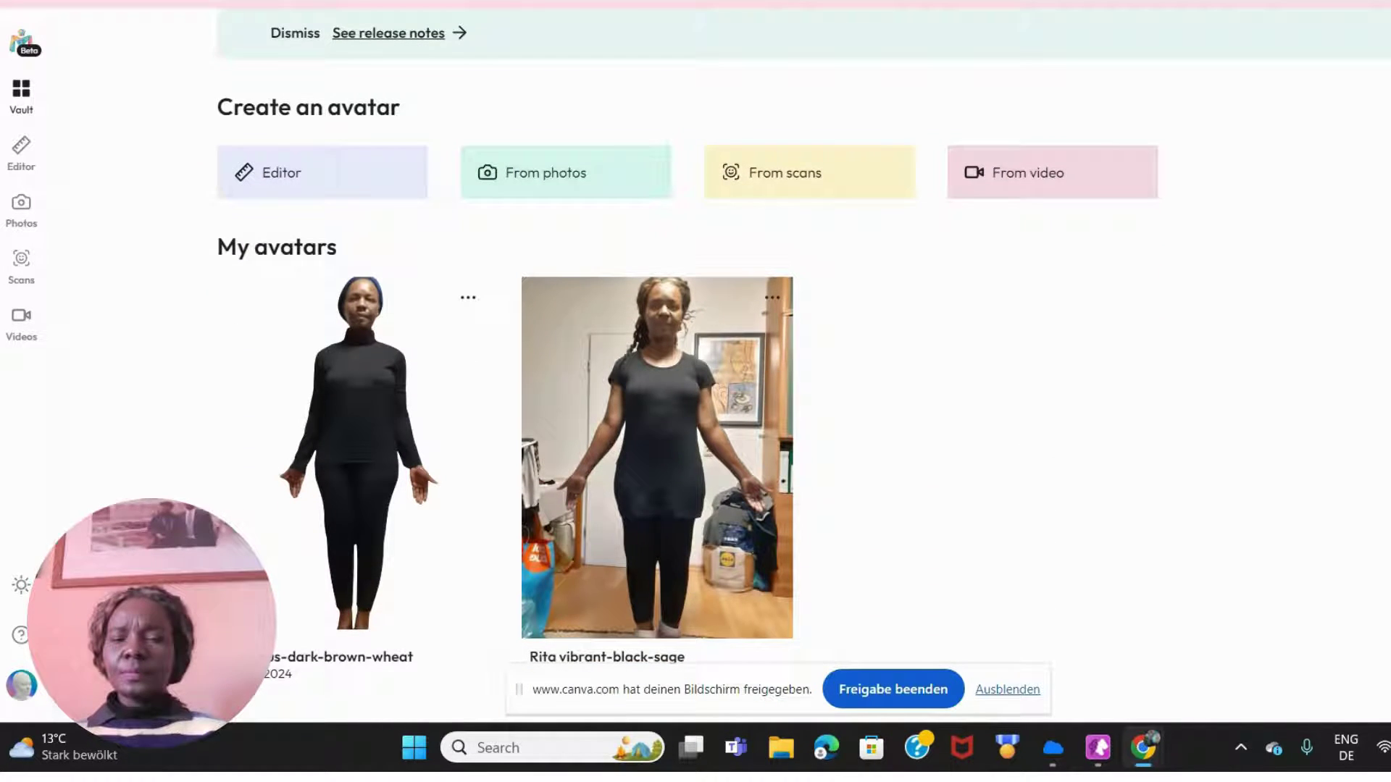
{"action": "mouse_move", "coordinate": [417, 452]}
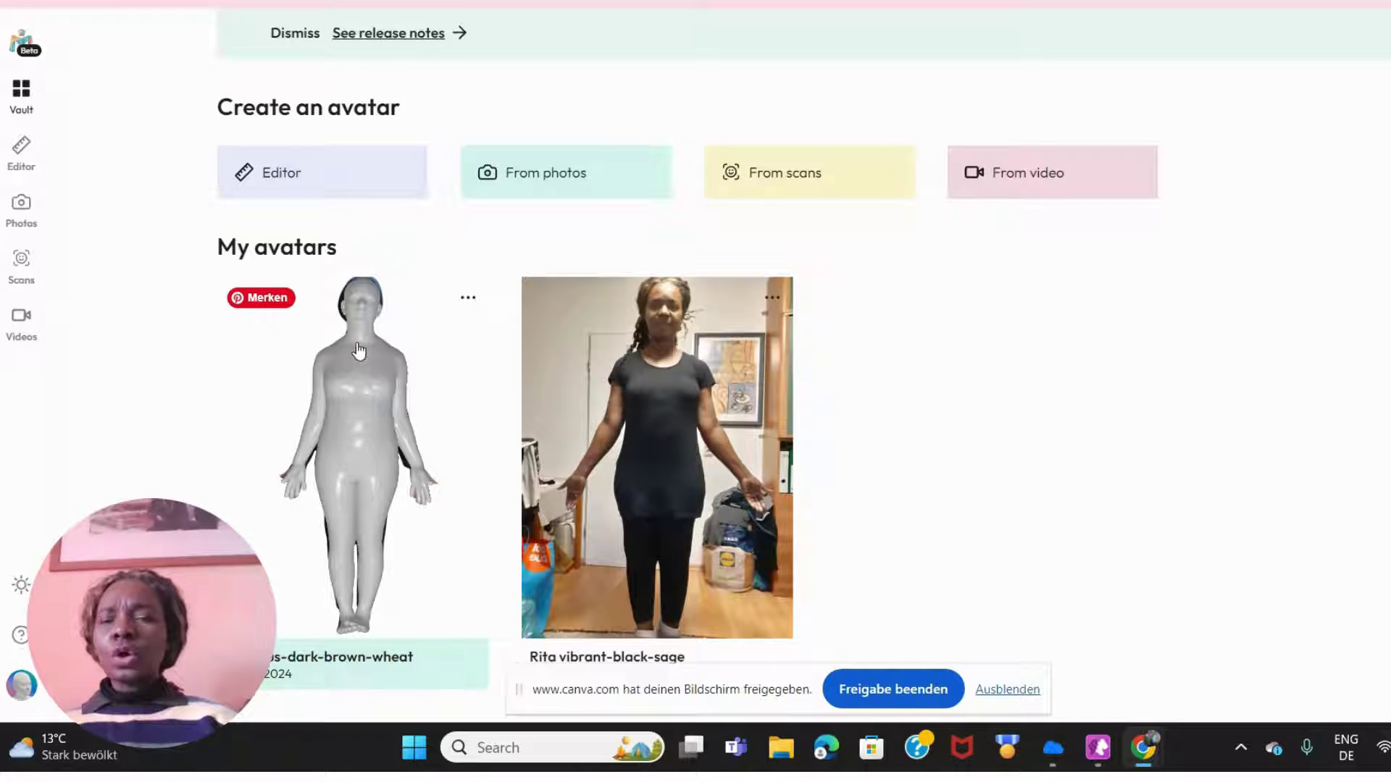
Step: Download the hilarious-dark-brown-wheat avatar in FBX format instead of OBJ
{"action": "left_click", "coordinate": [468, 303]}
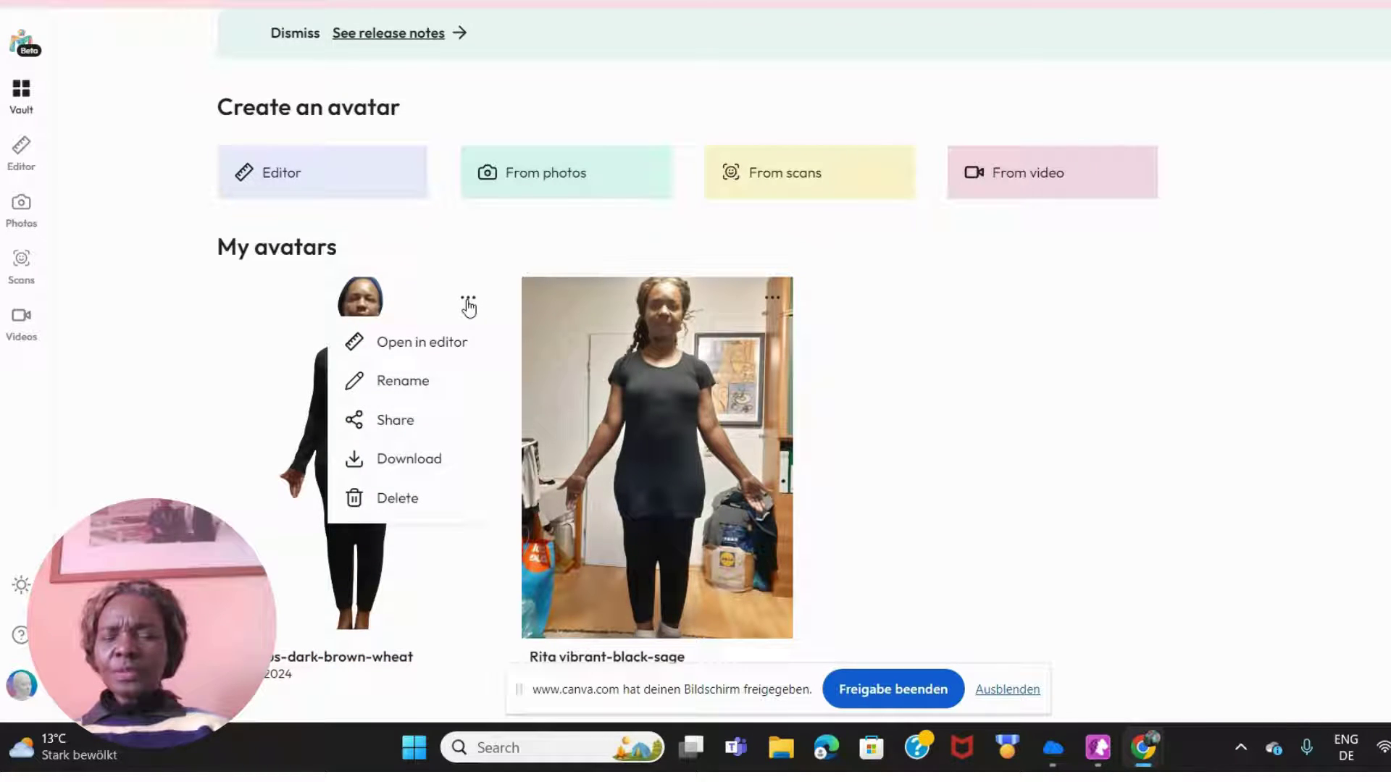
{"action": "left_click", "coordinate": [398, 458]}
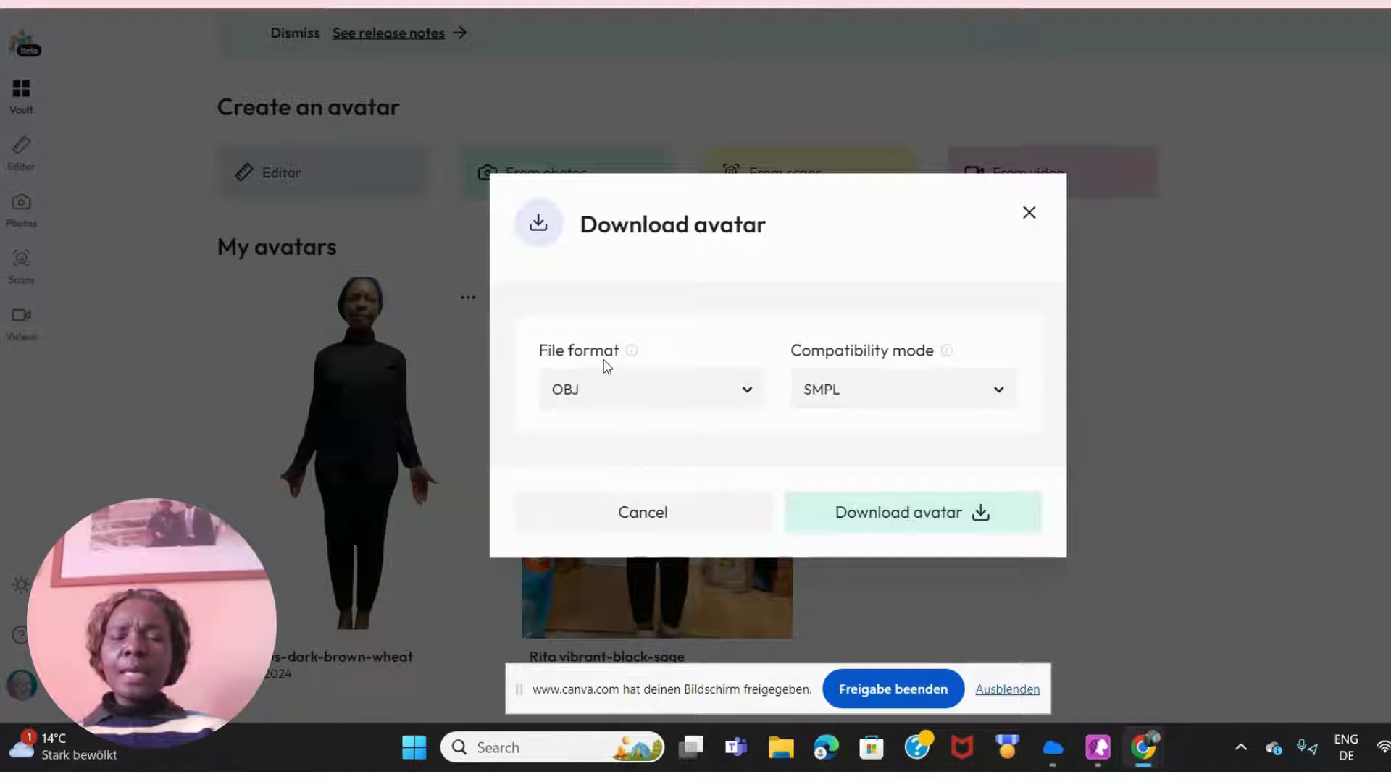
{"action": "left_click", "coordinate": [747, 395]}
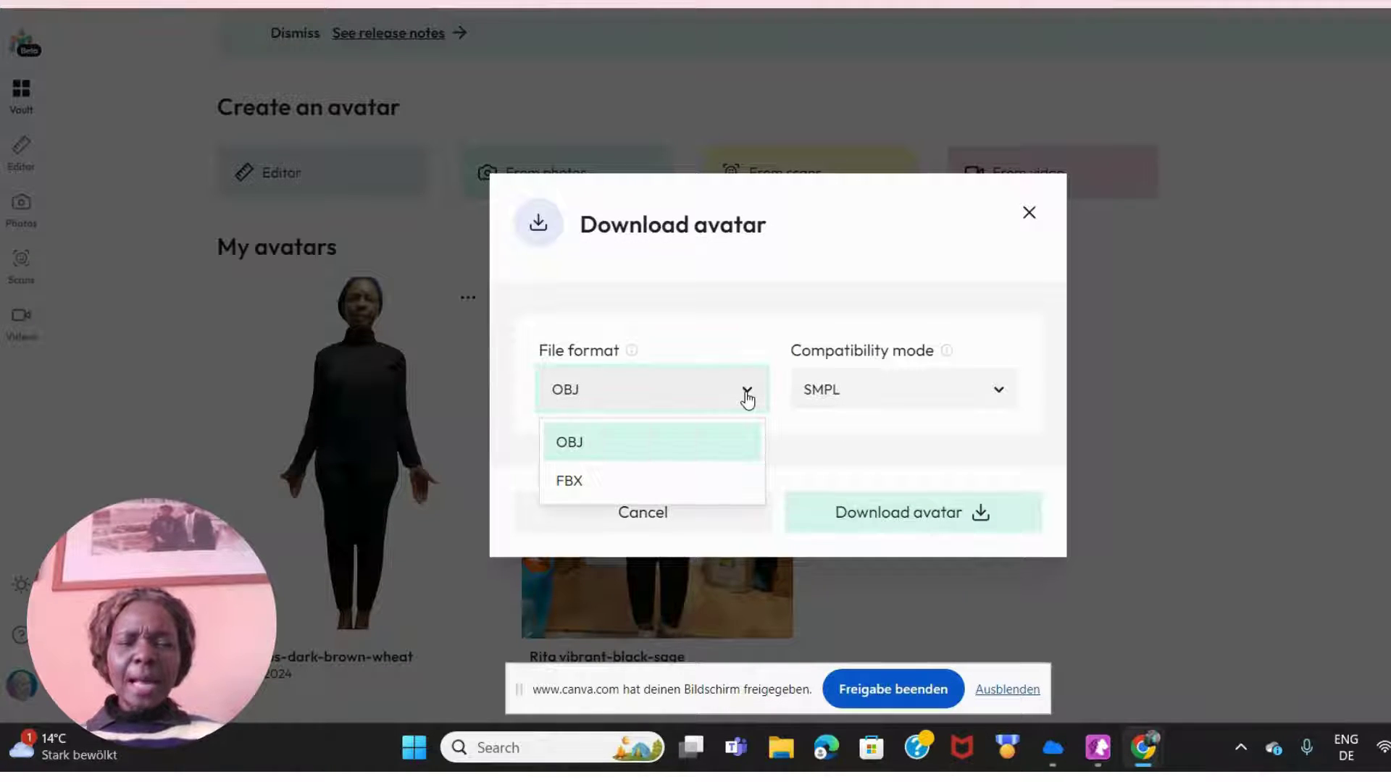
{"action": "left_click", "coordinate": [570, 487]}
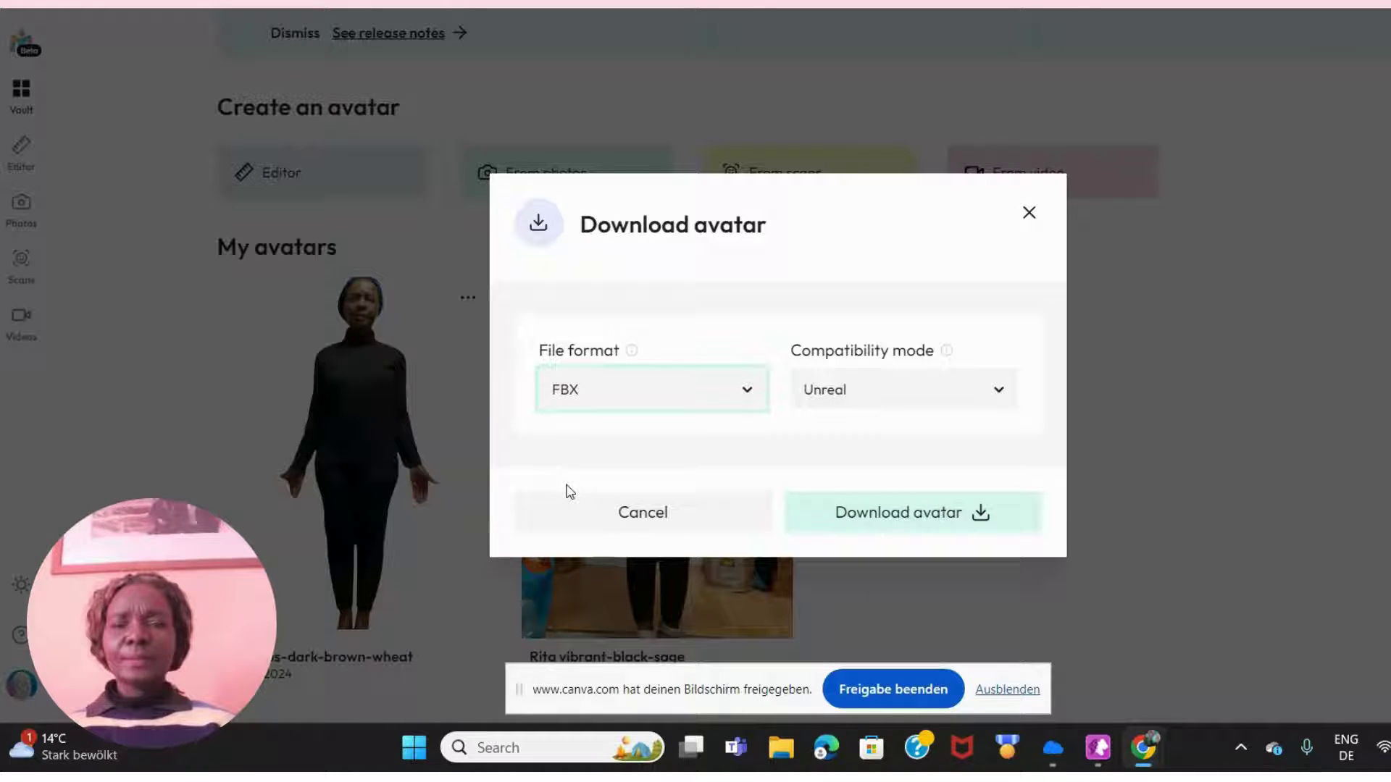
{"action": "left_click", "coordinate": [911, 510]}
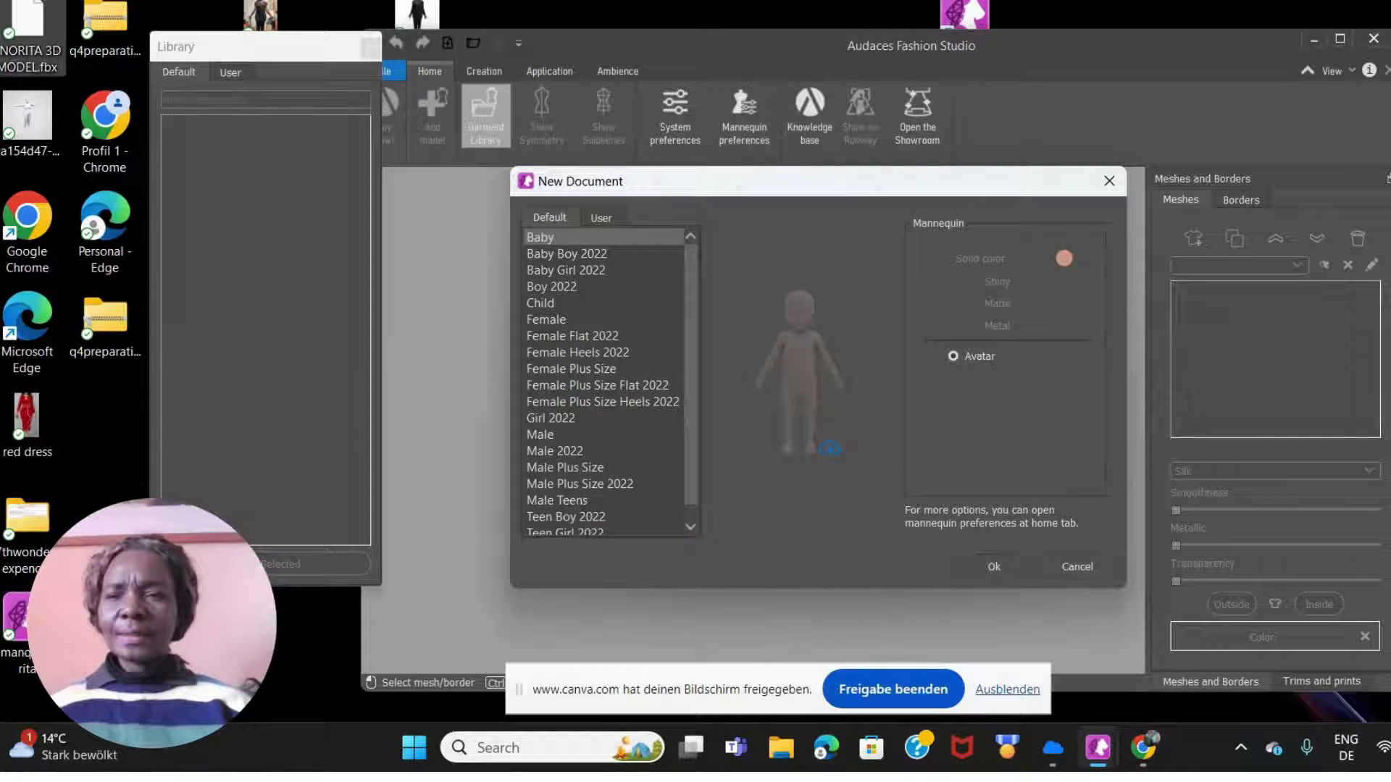
Step: Move the downloaded avatar FBX file from the desktop
{"action": "left_click_drag", "start_coordinate": [9, 32], "coordinate": [754, 4]}
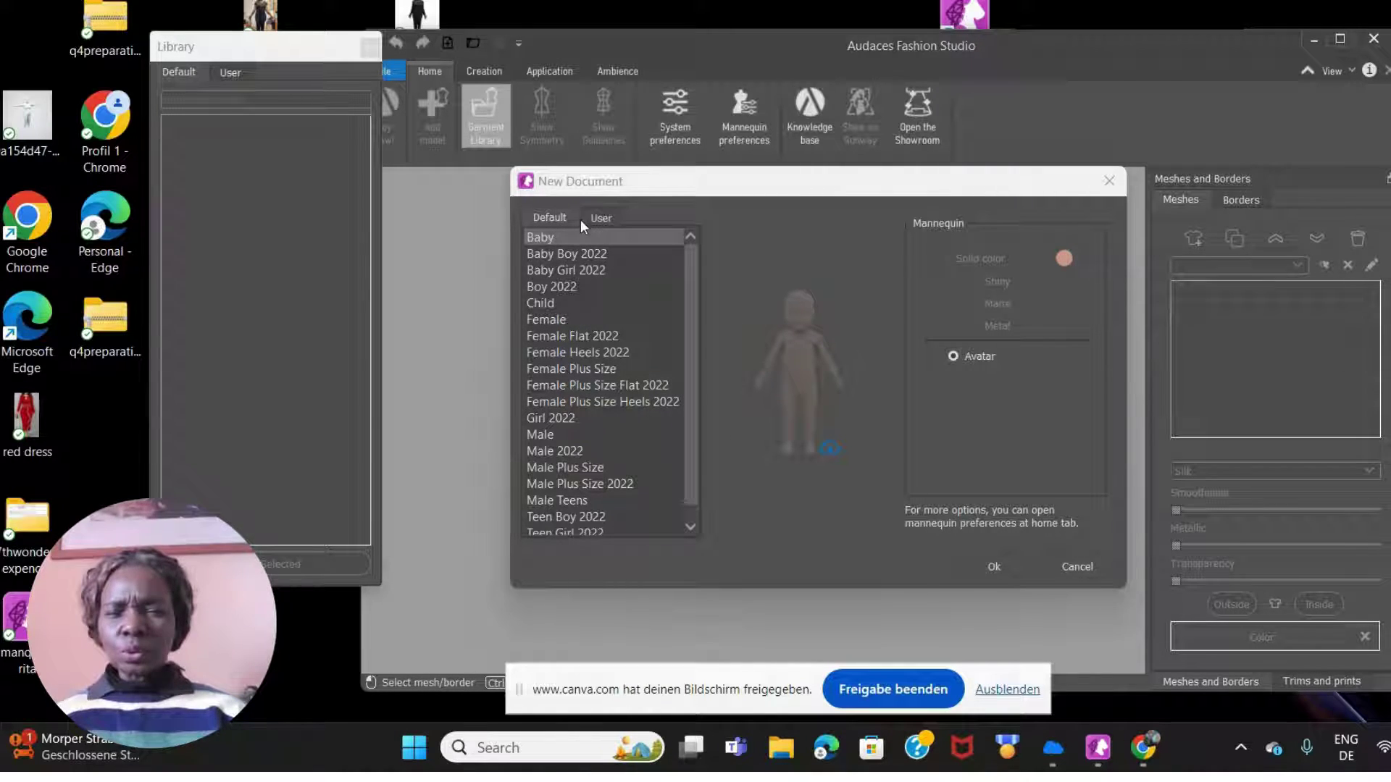
{"action": "left_click", "coordinate": [606, 218]}
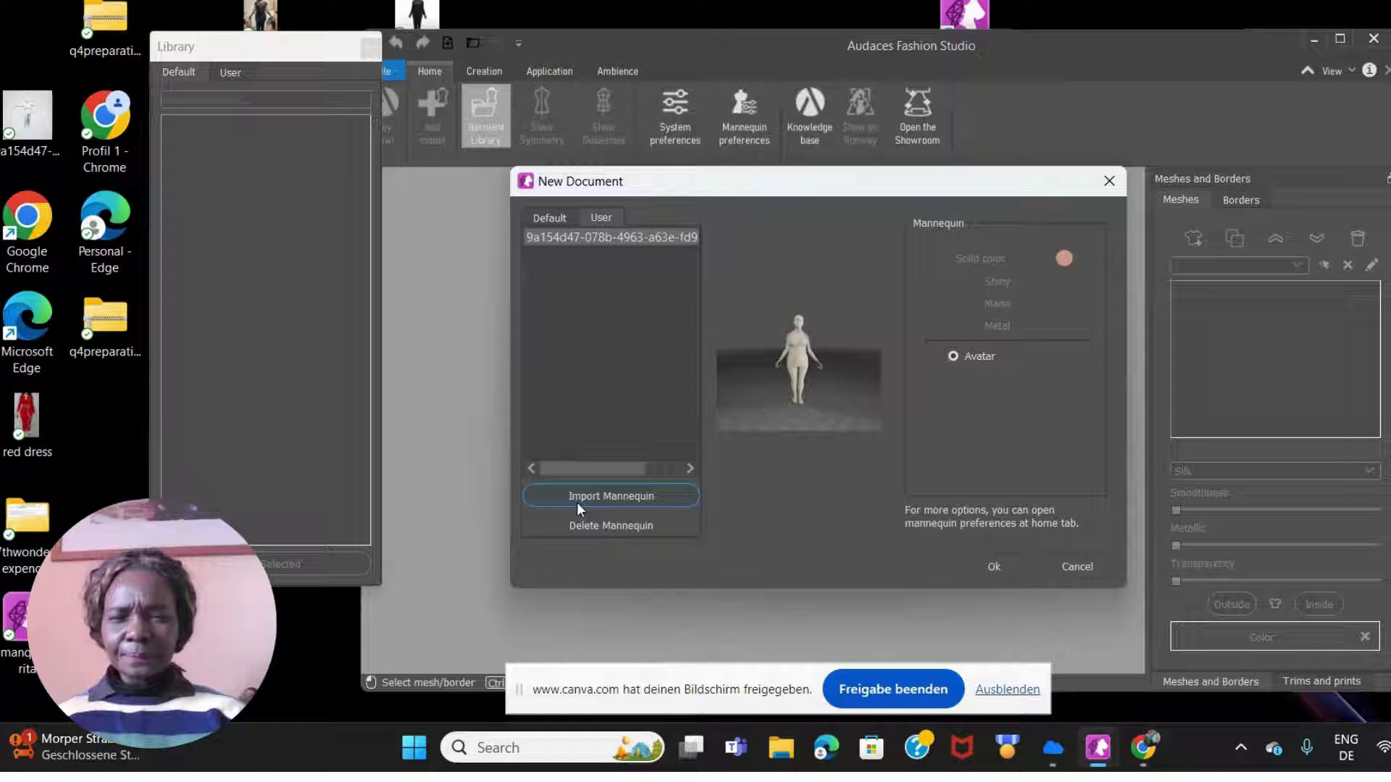
Step: Import ENORITA 3D MODEL.fbx from the Desktop as a new mannequin
{"action": "left_click", "coordinate": [614, 496]}
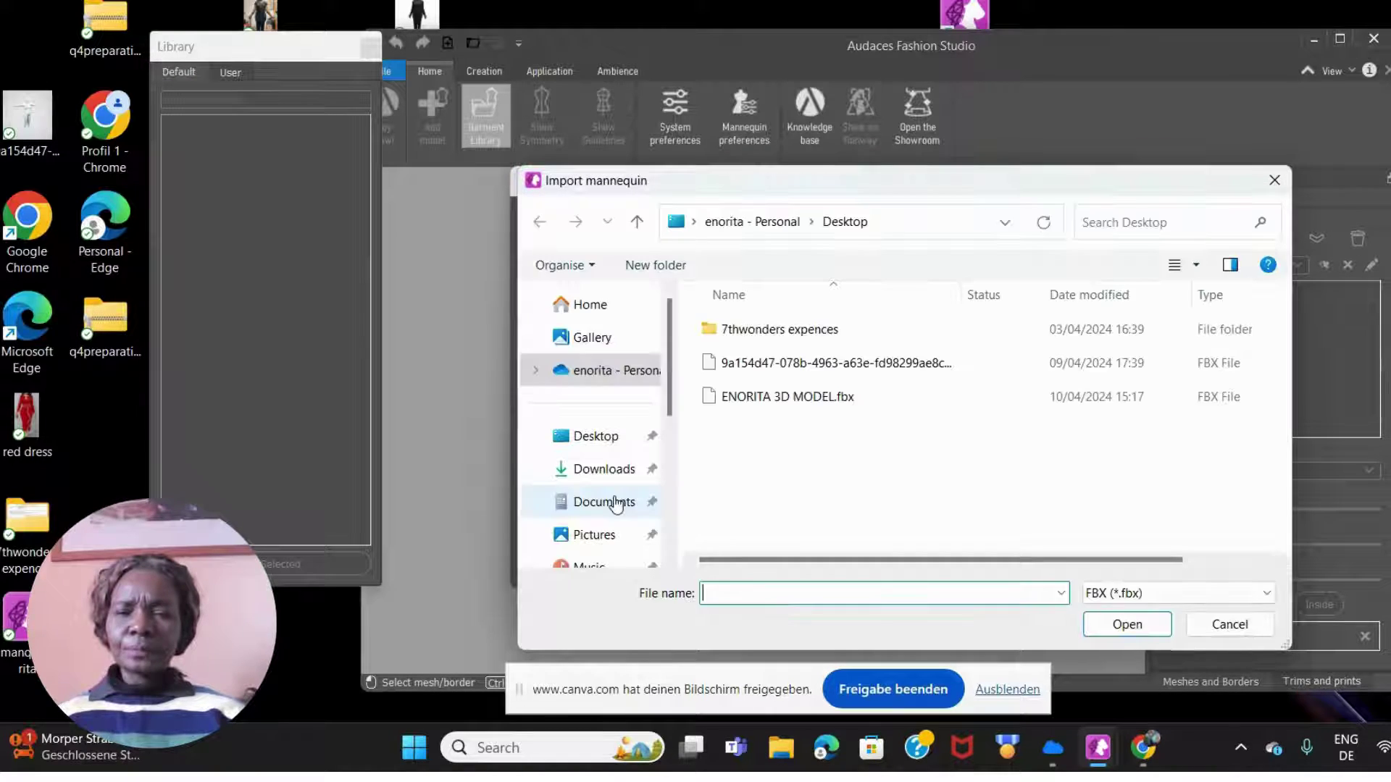
{"action": "left_click", "coordinate": [590, 441]}
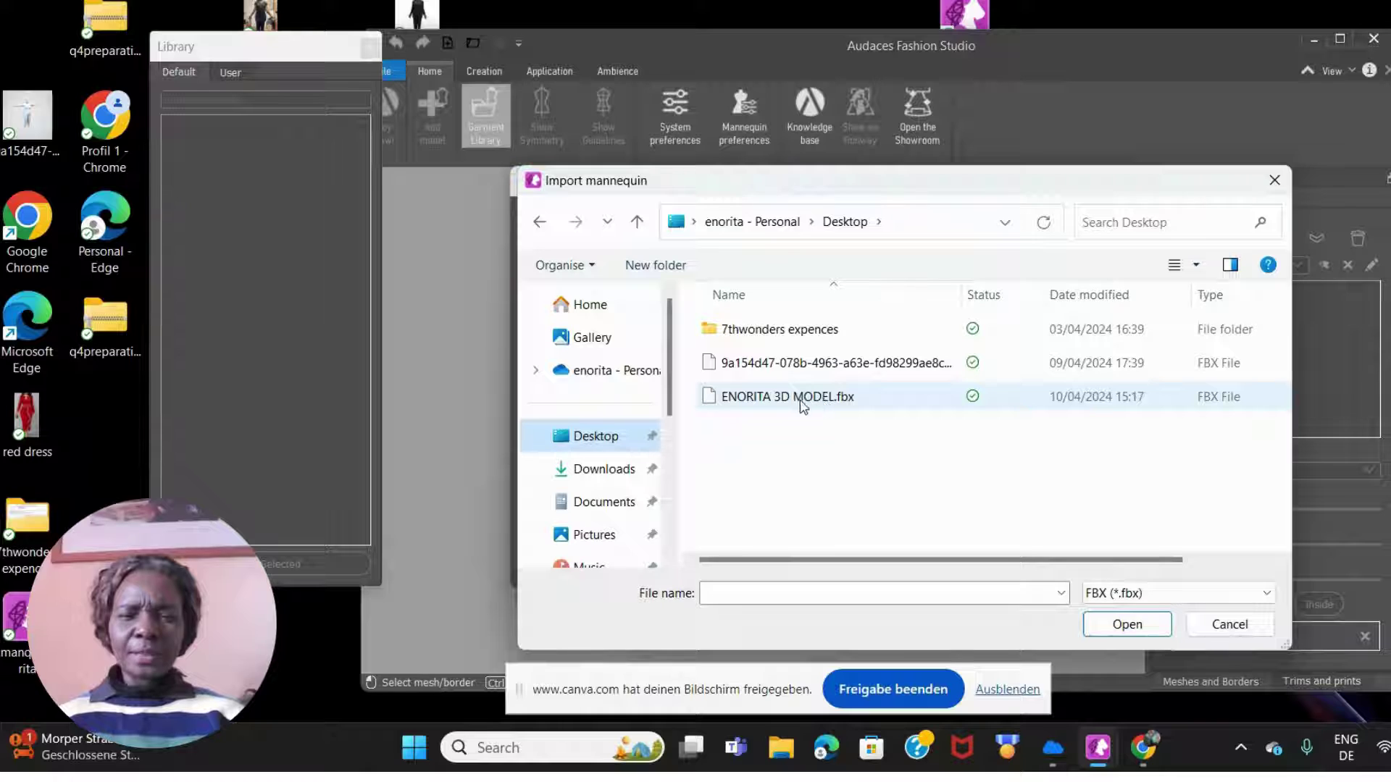
{"action": "left_click", "coordinate": [793, 401]}
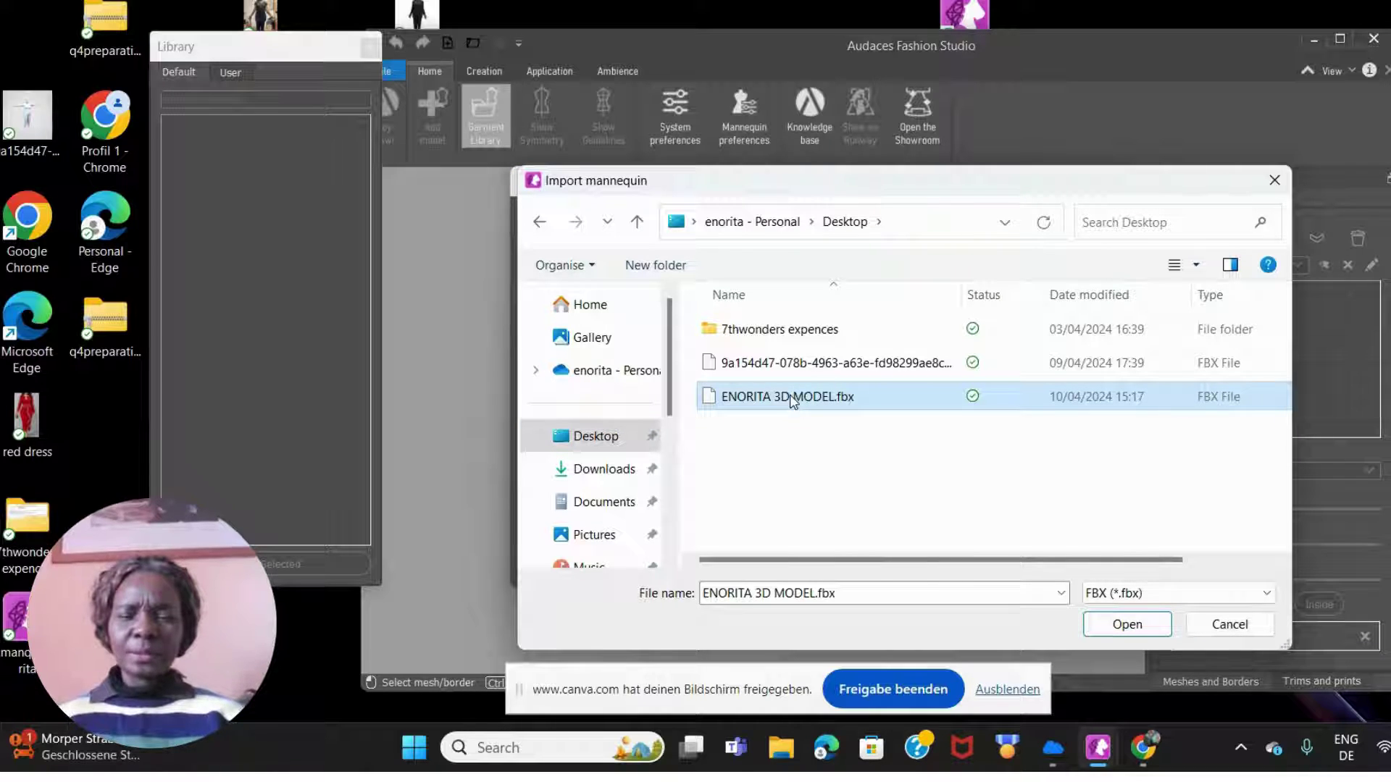
{"action": "left_click", "coordinate": [1136, 627]}
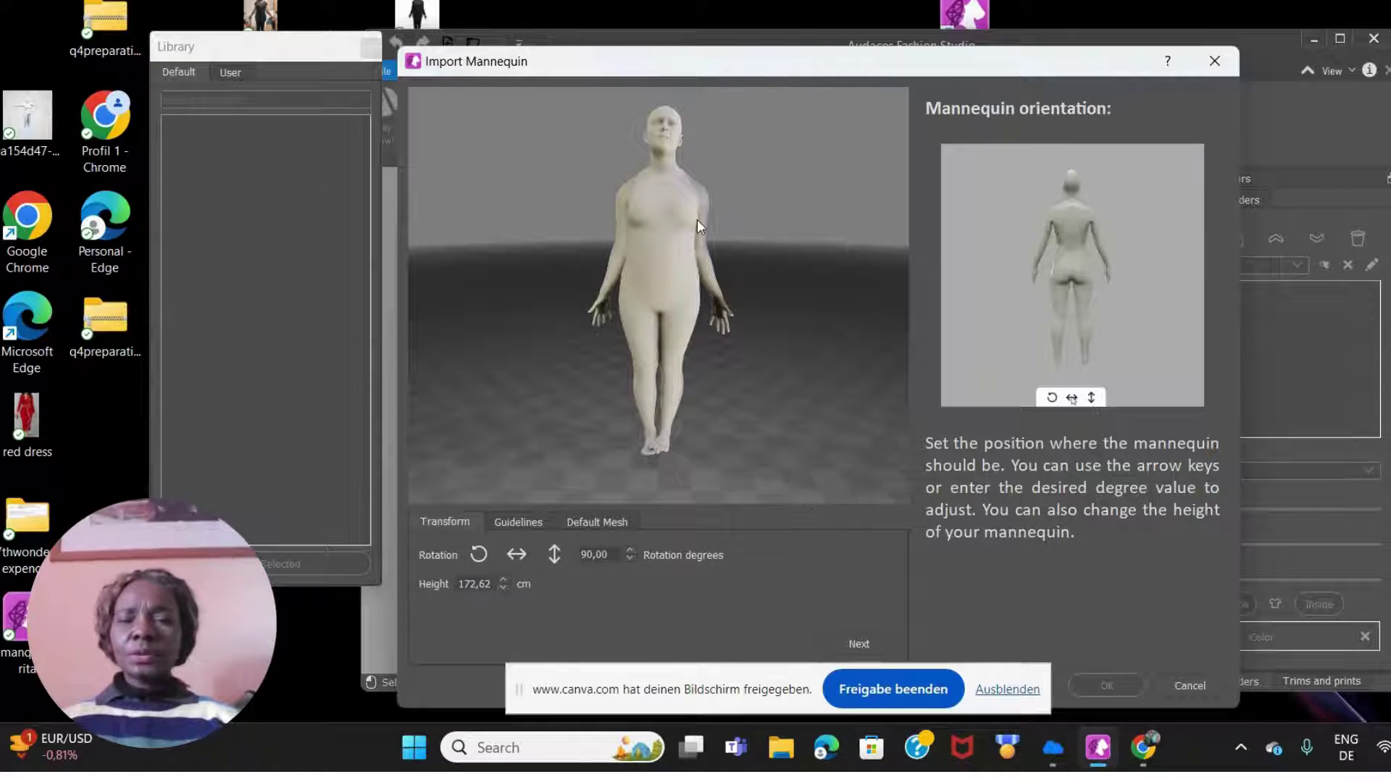
Step: Rotate the 172,62 cm mannequin about the horizontal axis until upright, then advance to the guidelines step
{"action": "left_click", "coordinate": [554, 554]}
{"action": "left_click", "coordinate": [552, 546]}
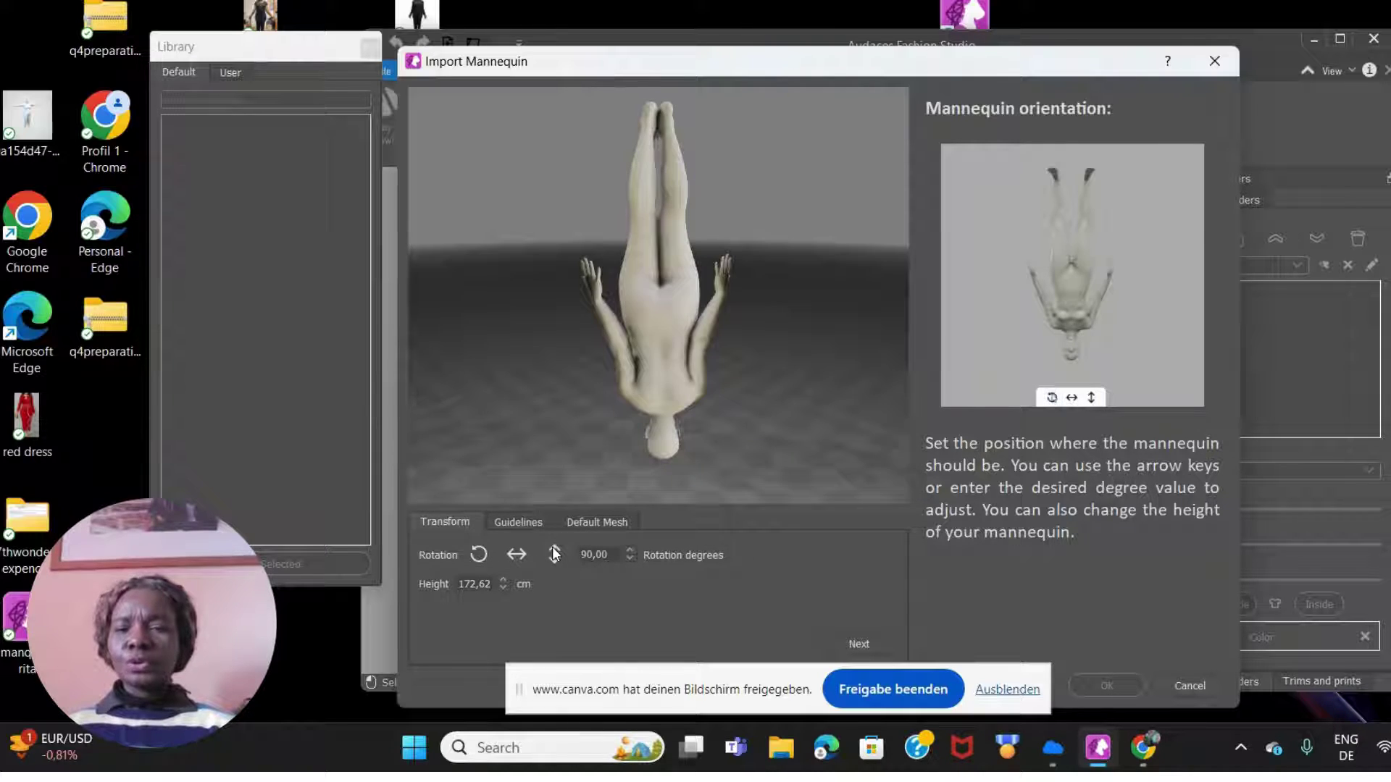
{"action": "left_click", "coordinate": [552, 546]}
{"action": "left_click", "coordinate": [552, 548]}
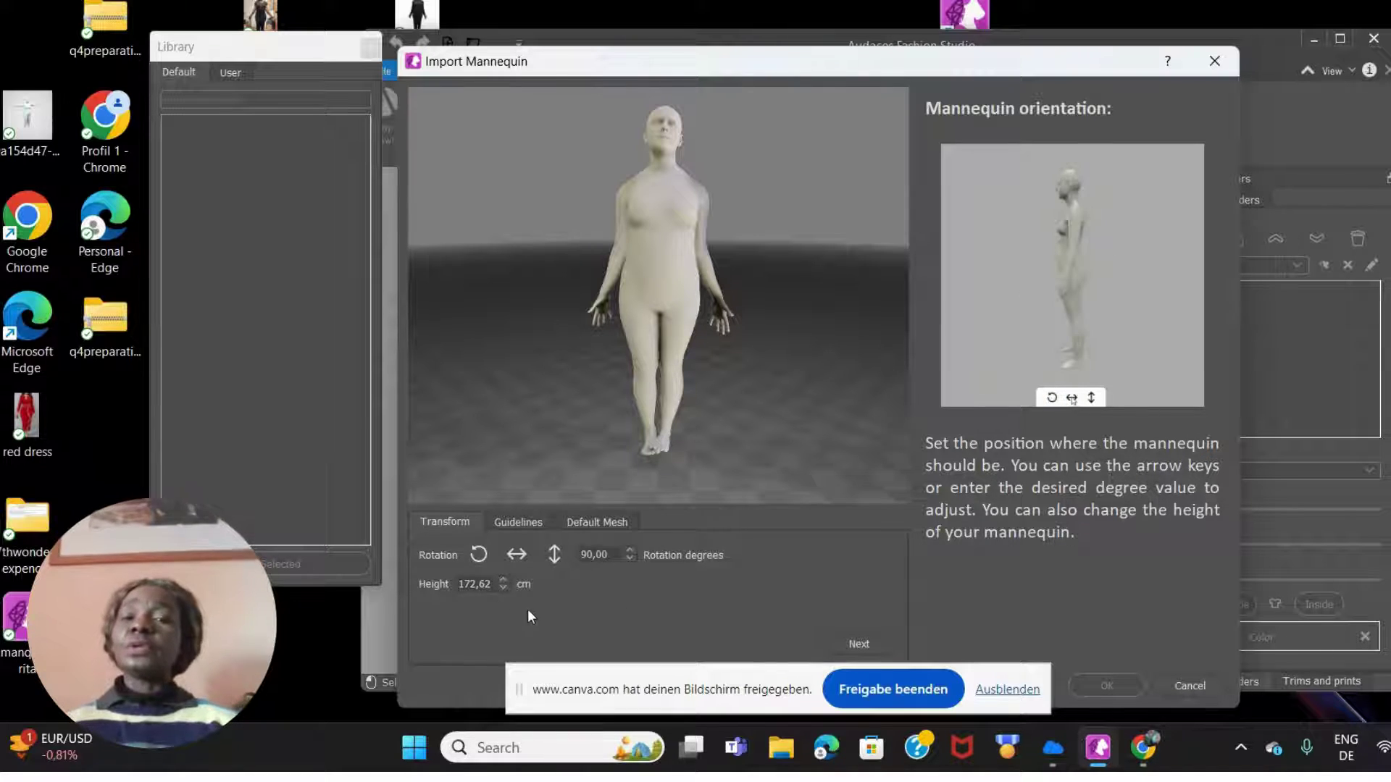
{"action": "left_click", "coordinate": [865, 644]}
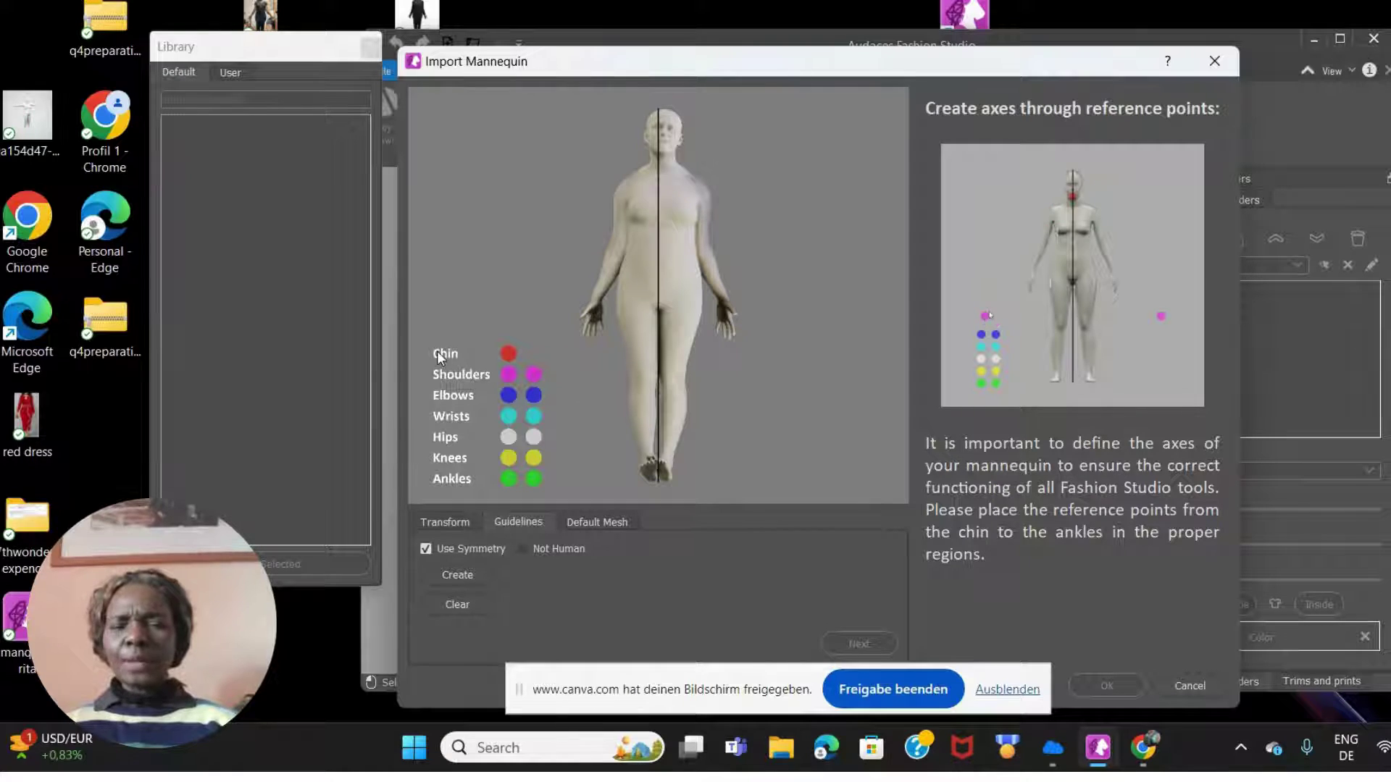
Step: Place the chin point on the chin and fine-tune the shoulder points on both shoulders
{"action": "left_click_drag", "start_coordinate": [508, 353], "coordinate": [663, 151]}
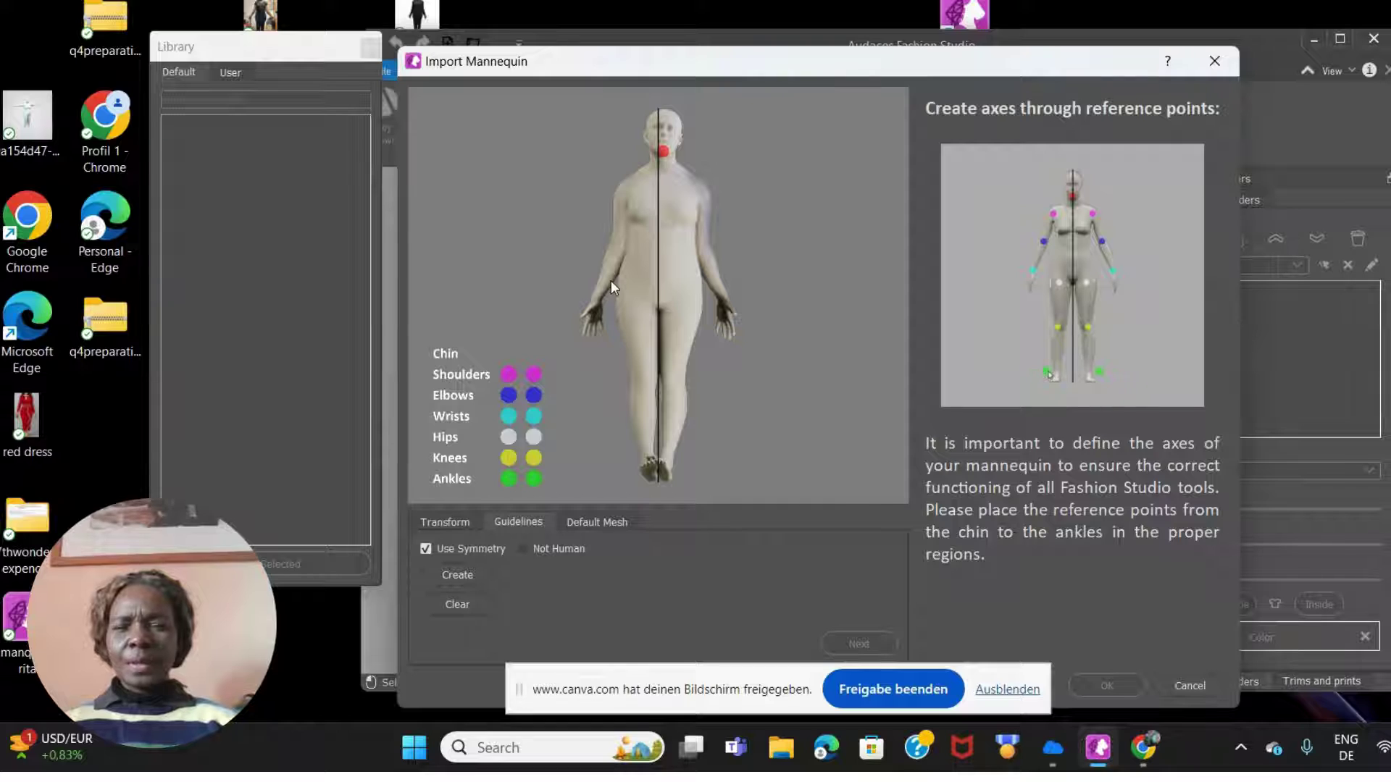
{"action": "left_click_drag", "start_coordinate": [510, 372], "coordinate": [621, 189]}
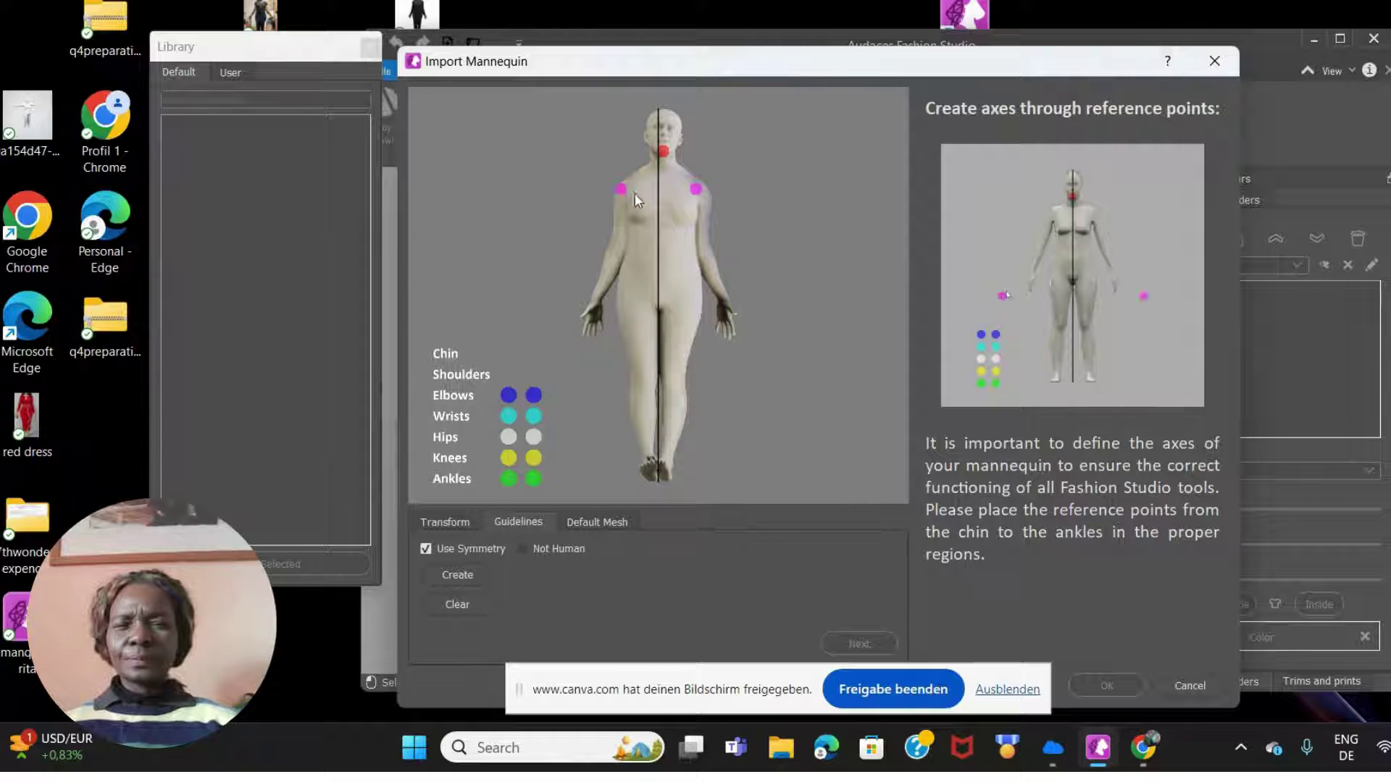
{"action": "left_click_drag", "start_coordinate": [698, 185], "coordinate": [706, 191]}
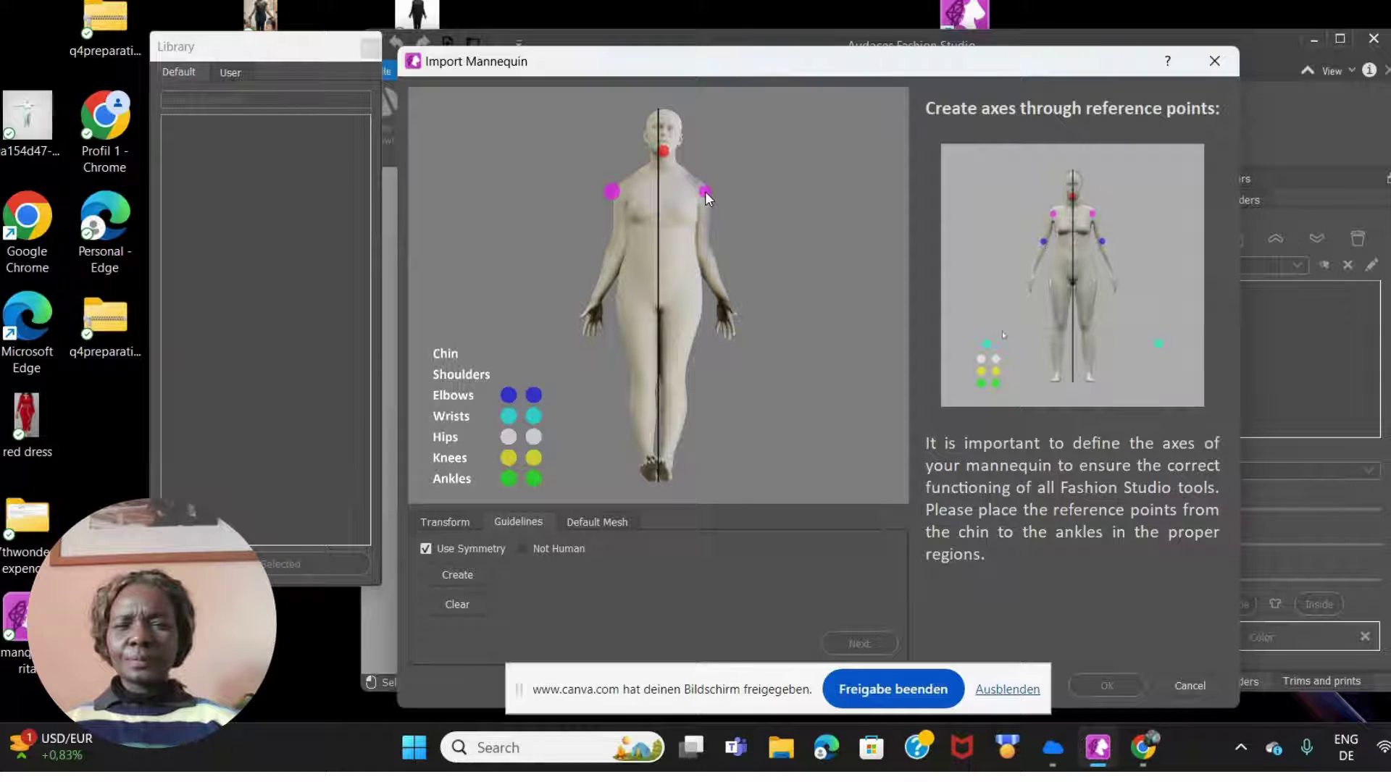
{"action": "left_click_drag", "start_coordinate": [615, 192], "coordinate": [615, 193]}
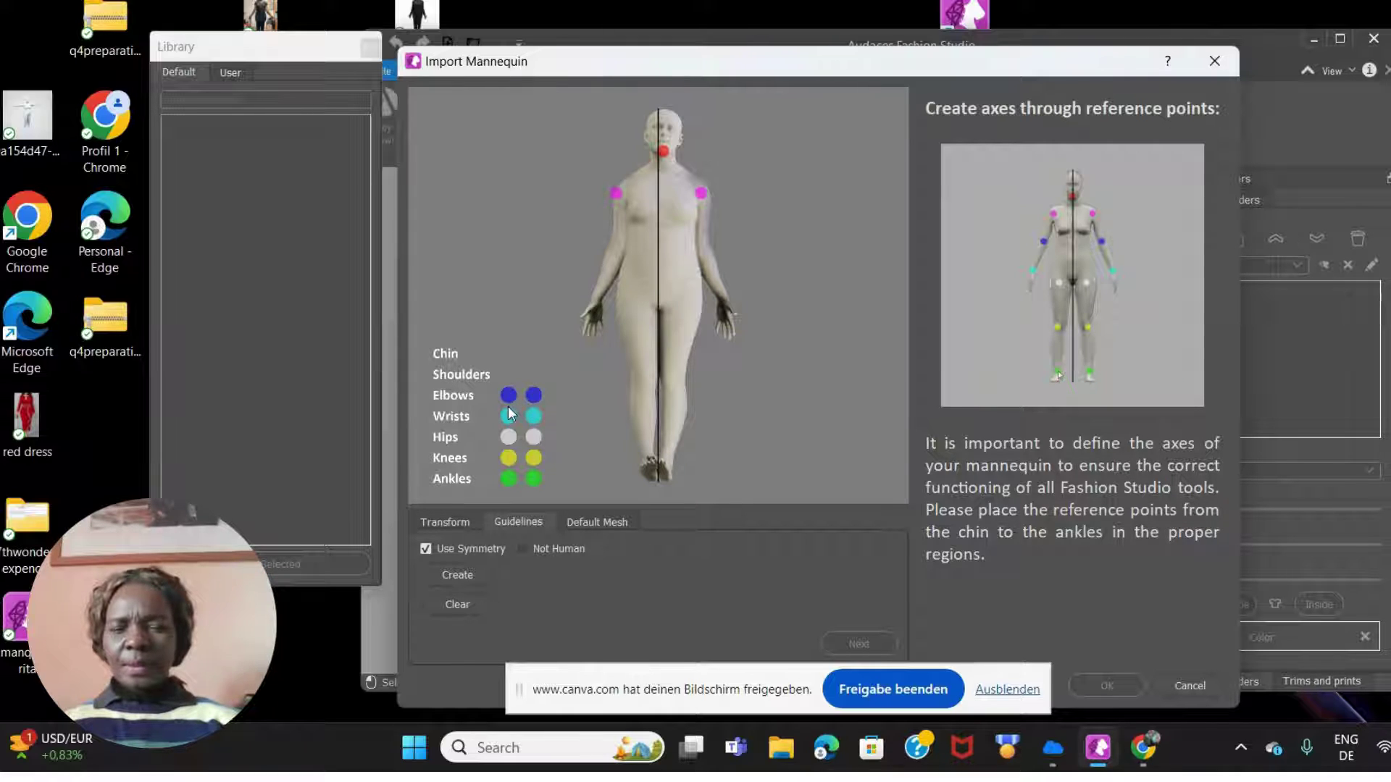
Step: Place the elbow and wrist points on both arms, raising the wrists slightly
{"action": "left_click_drag", "start_coordinate": [508, 395], "coordinate": [615, 259]}
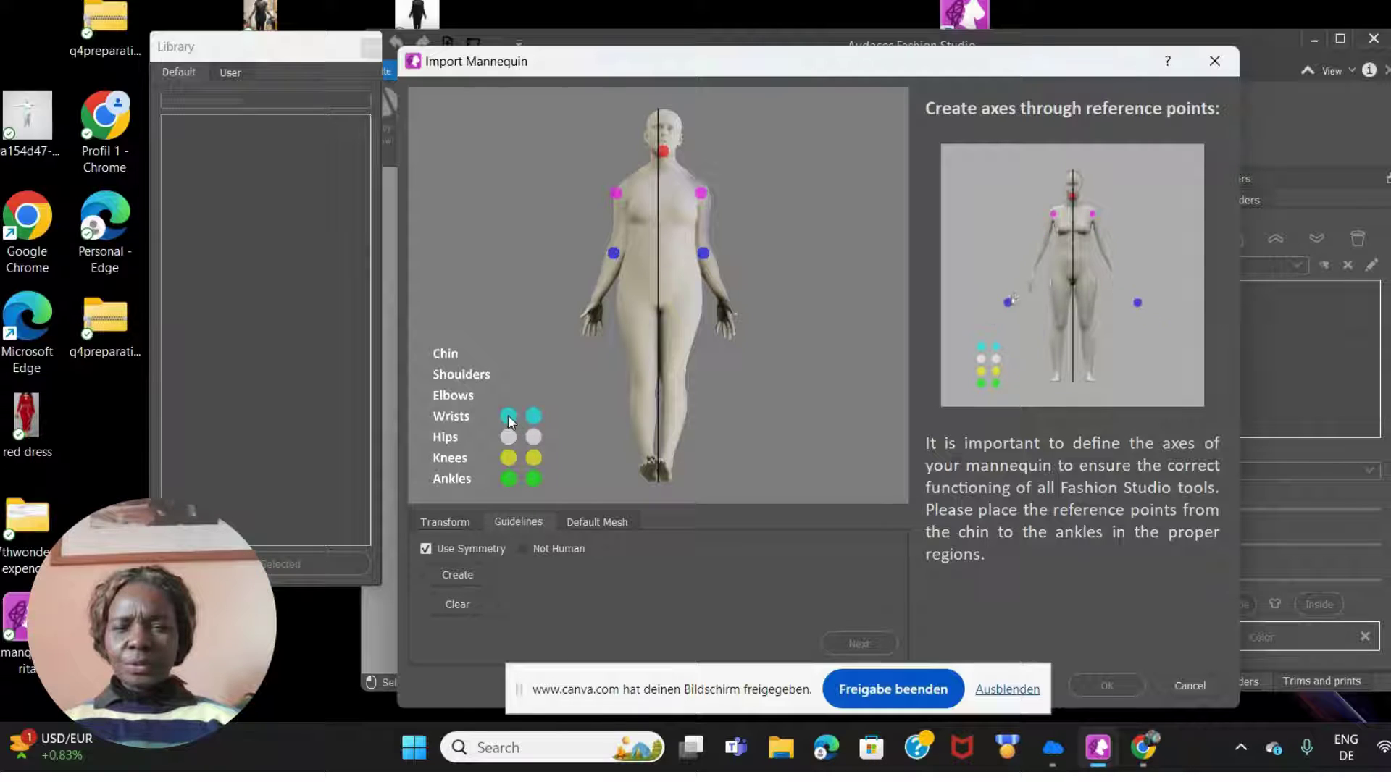
{"action": "left_click_drag", "start_coordinate": [507, 415], "coordinate": [599, 308]}
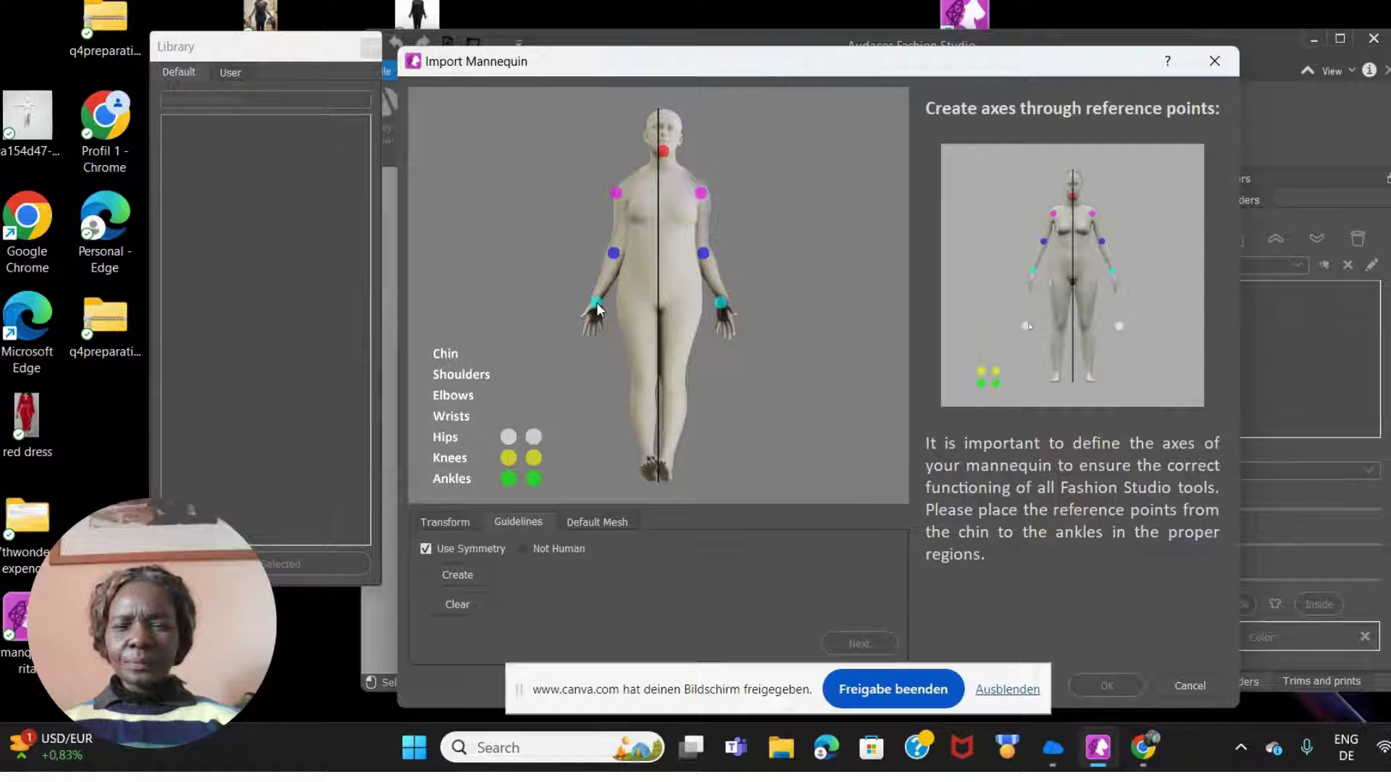
{"action": "left_click_drag", "start_coordinate": [597, 300], "coordinate": [597, 297]}
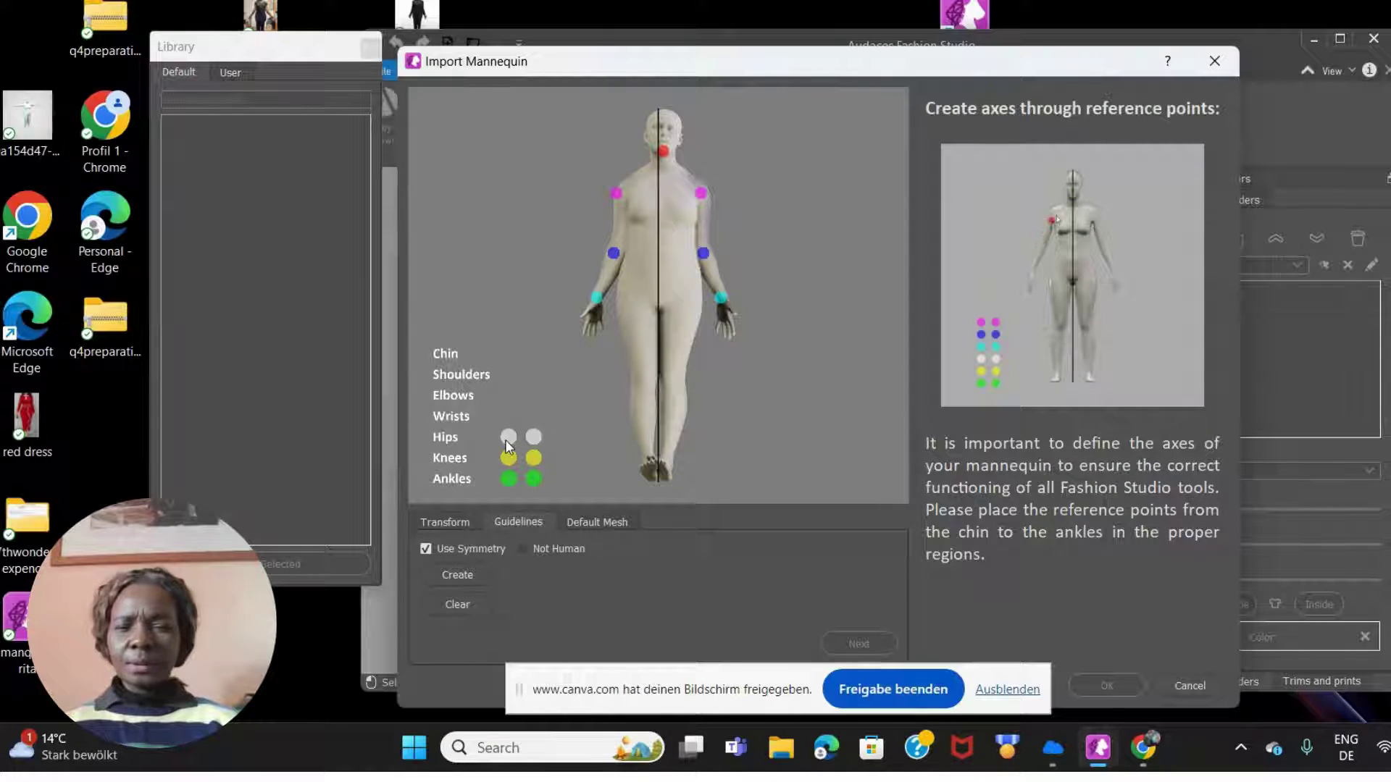
Step: Drop the hip, knee and ankle points onto the legs, create the axes, and proceed to default garment
{"action": "left_click_drag", "start_coordinate": [506, 440], "coordinate": [625, 300]}
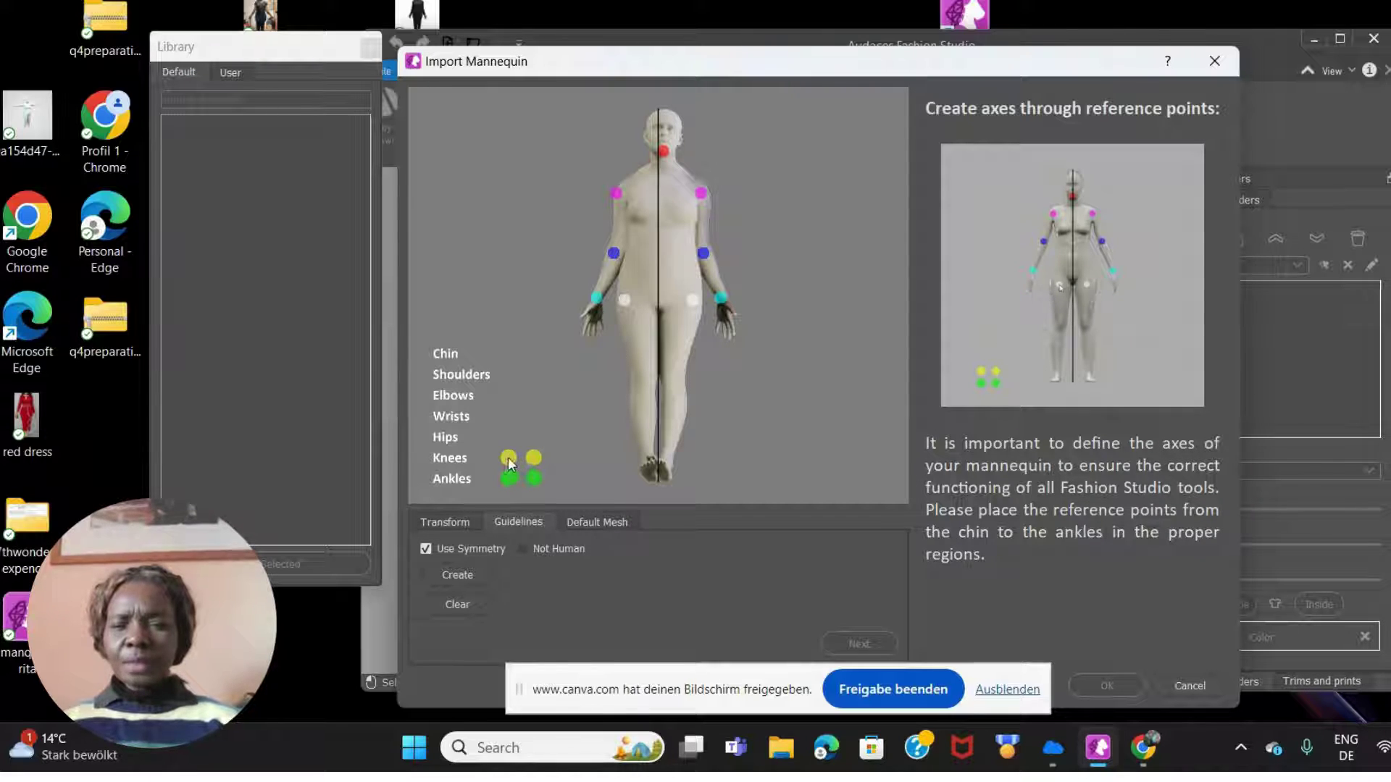
{"action": "left_click_drag", "start_coordinate": [506, 458], "coordinate": [642, 376]}
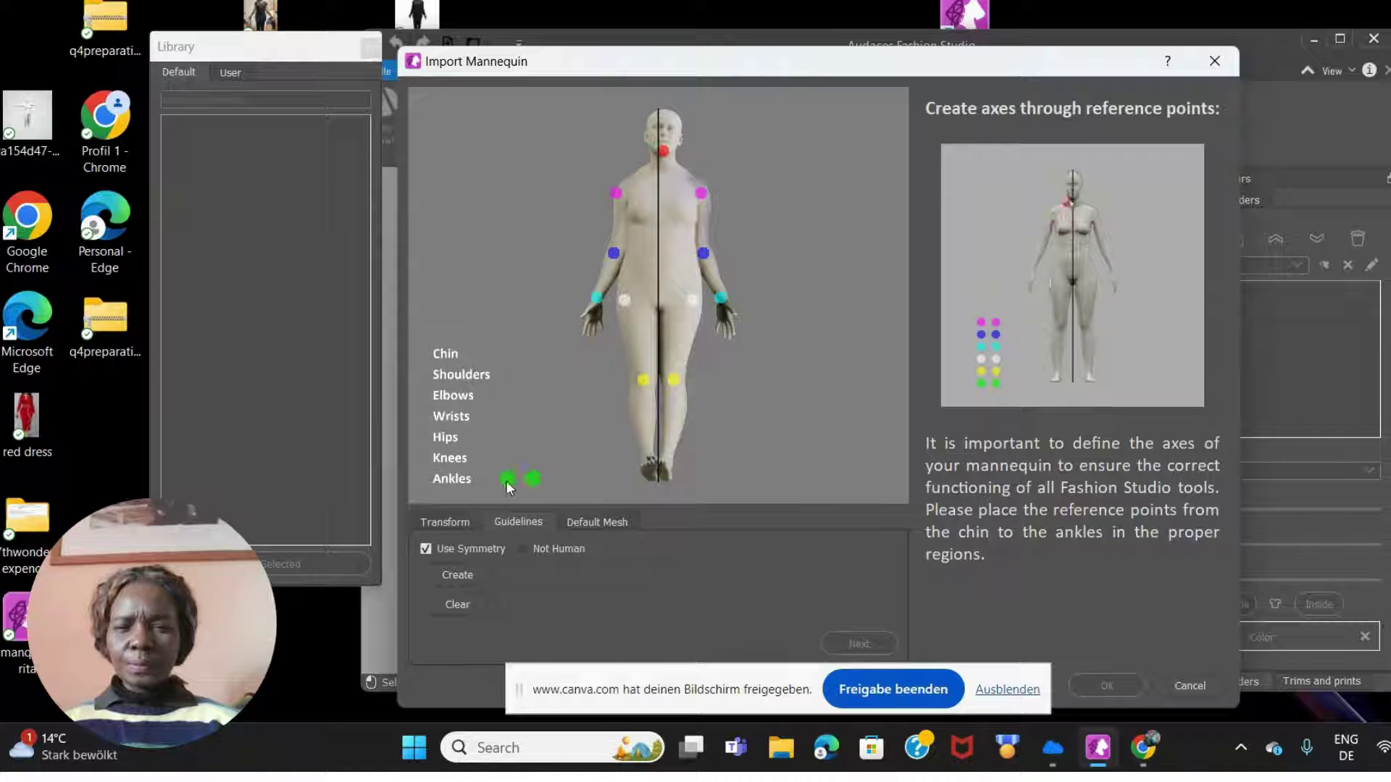
{"action": "left_click_drag", "start_coordinate": [509, 478], "coordinate": [647, 460]}
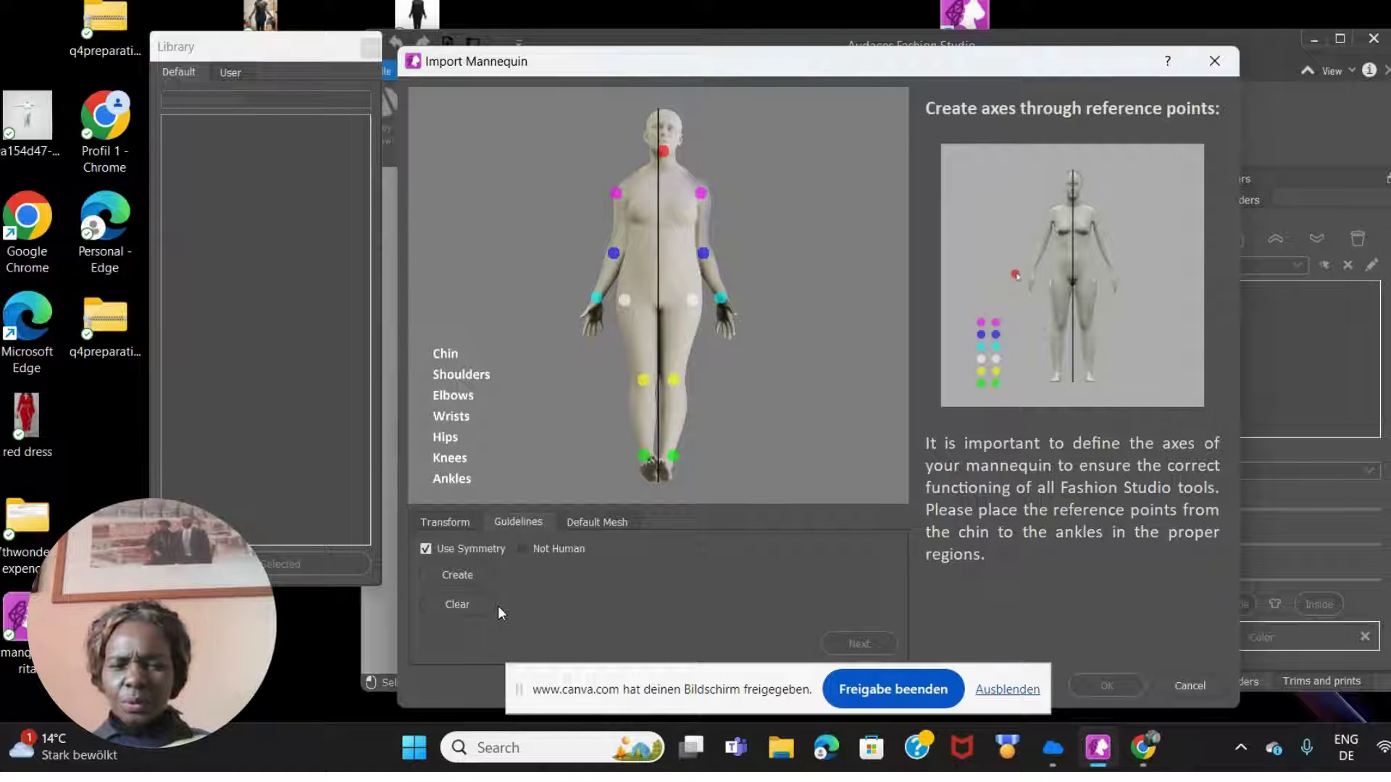
{"action": "left_click", "coordinate": [459, 580]}
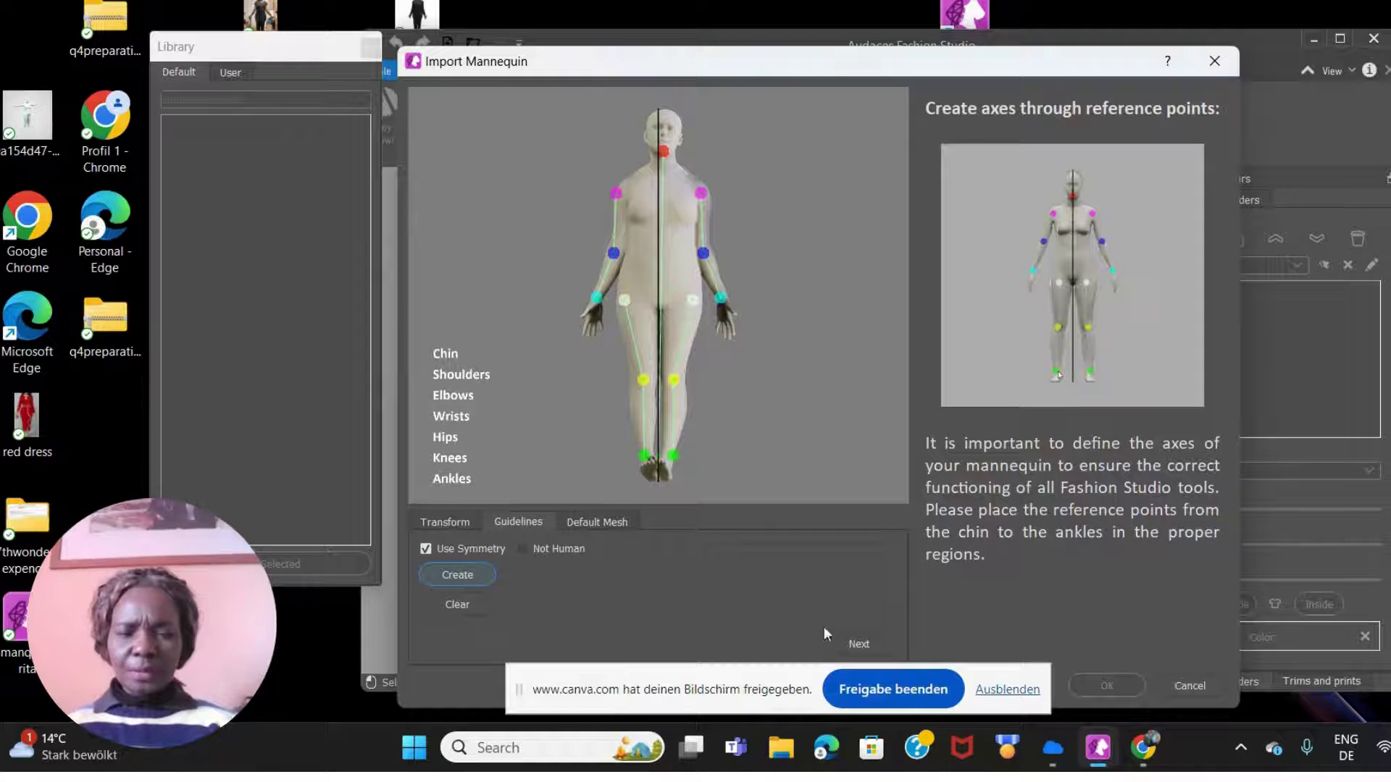
{"action": "left_click", "coordinate": [857, 643]}
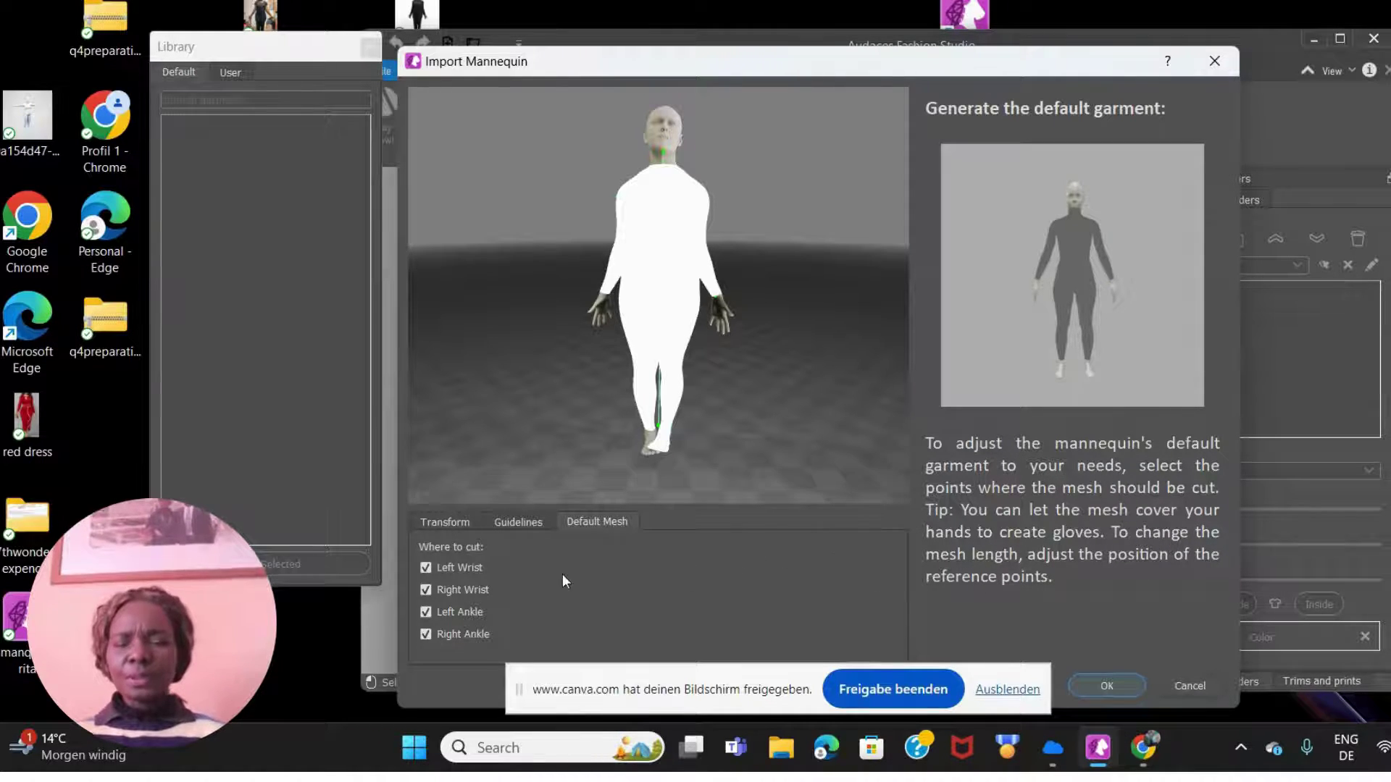
Step: Toggle the Left and Right Wrist cuts off and back on, leaving both checked
{"action": "left_click", "coordinate": [427, 567]}
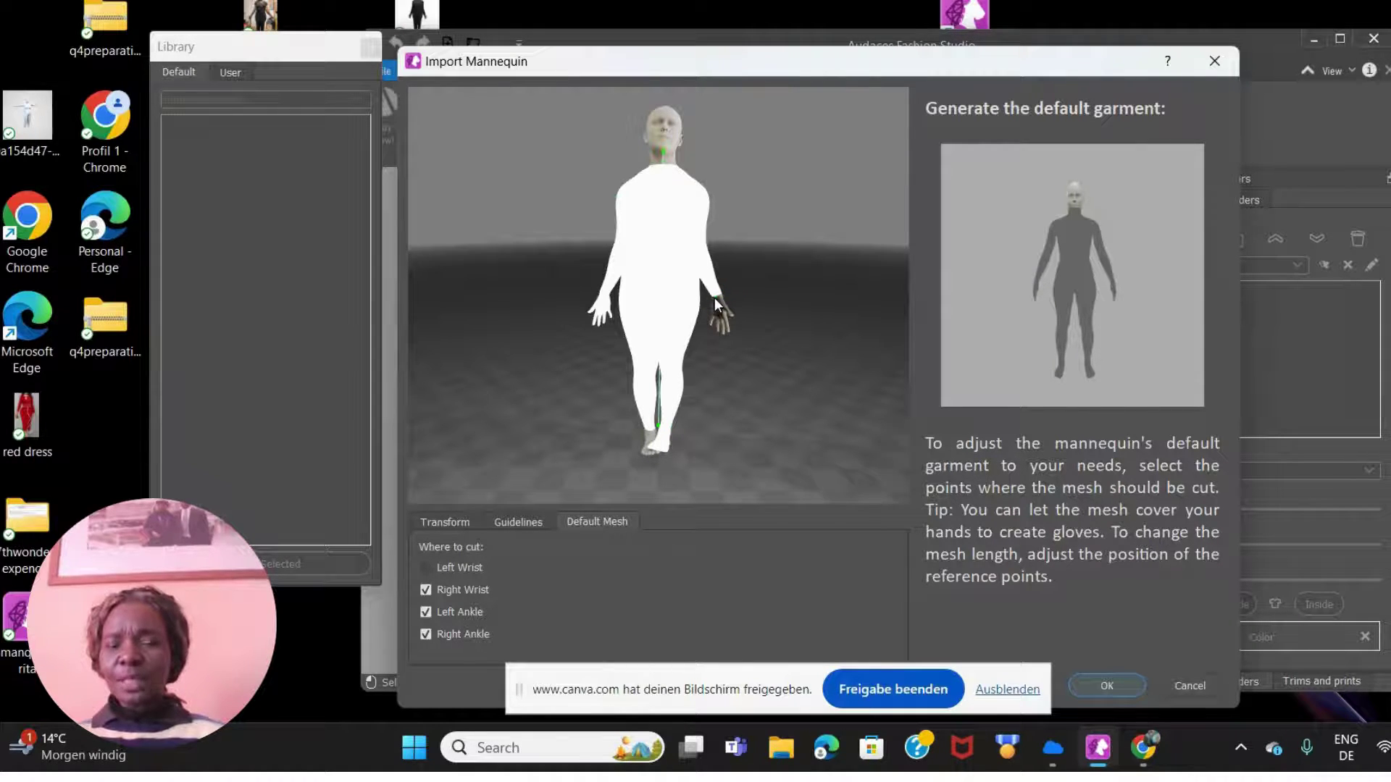
{"action": "left_click", "coordinate": [426, 590]}
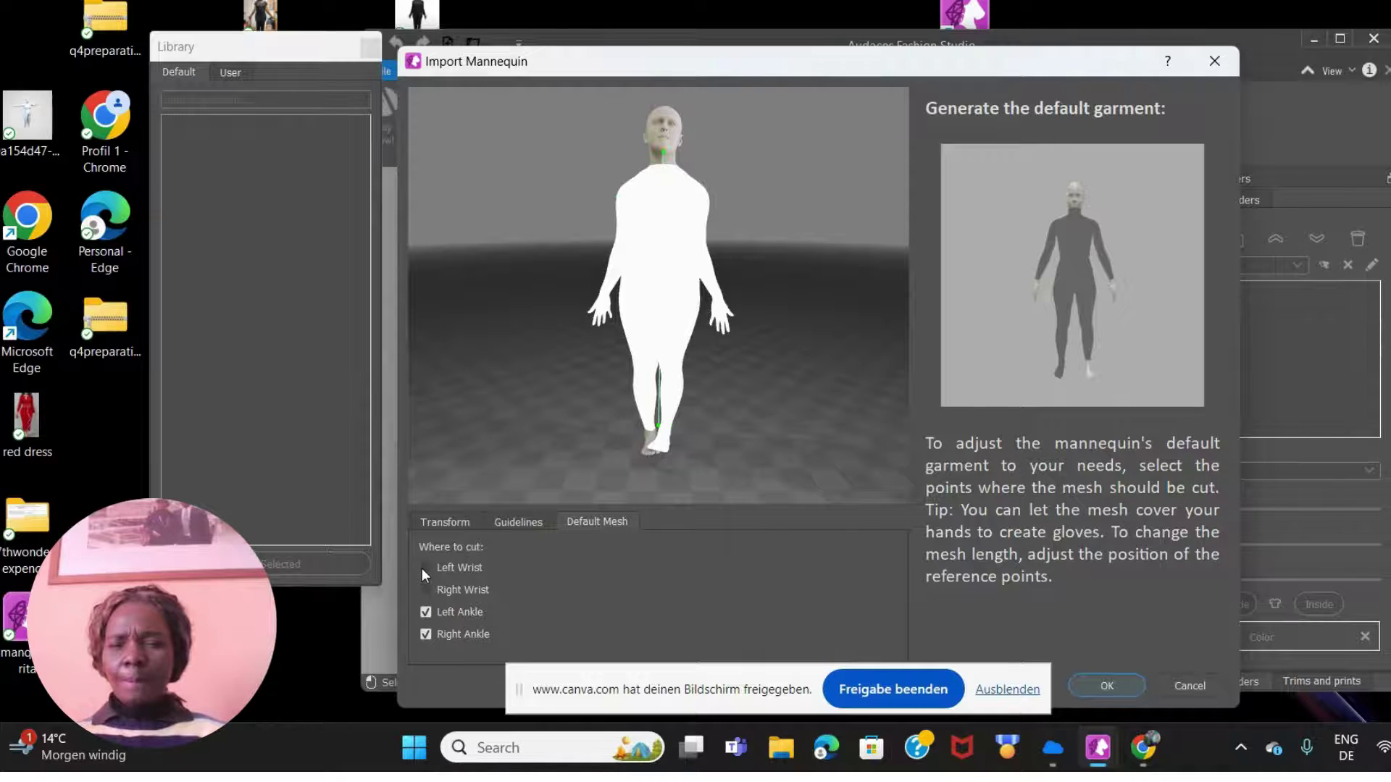
{"action": "left_click", "coordinate": [422, 568]}
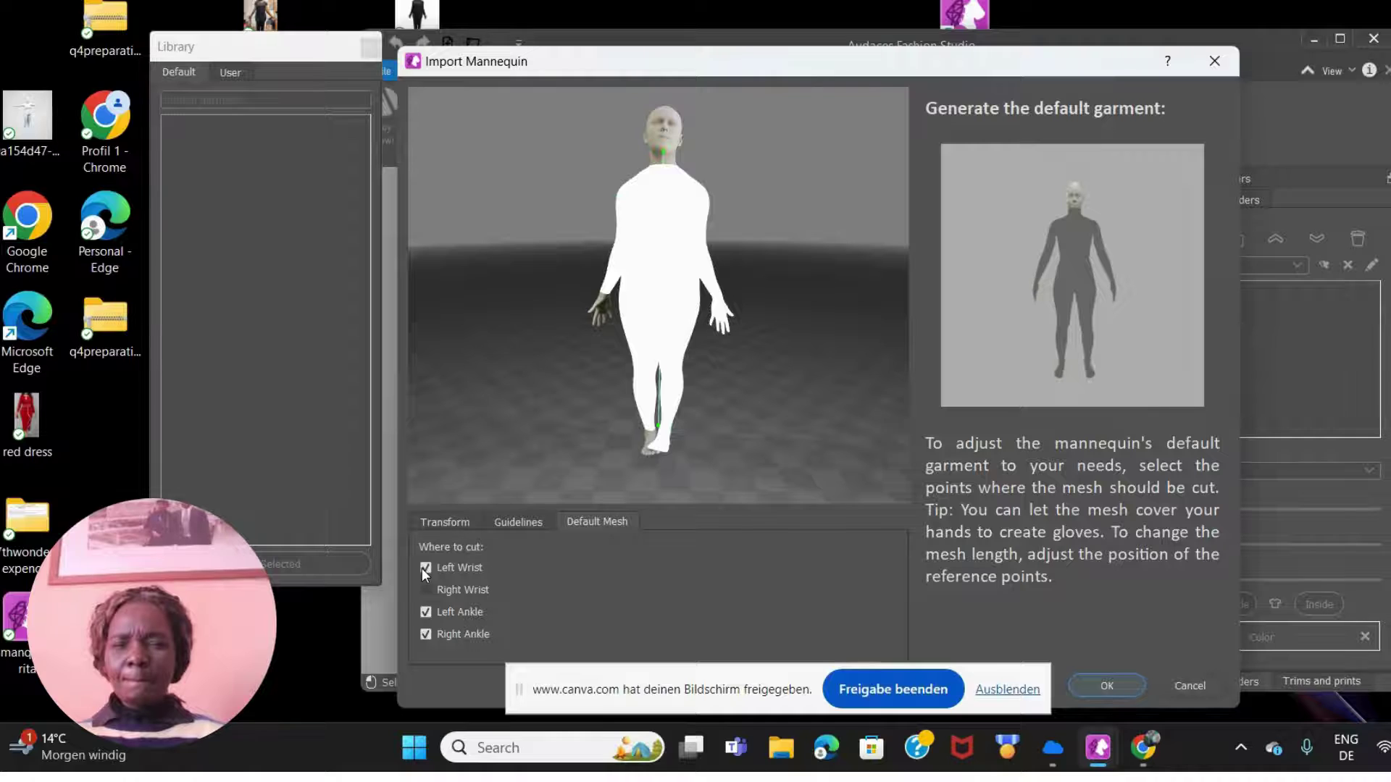
{"action": "left_click", "coordinate": [421, 590]}
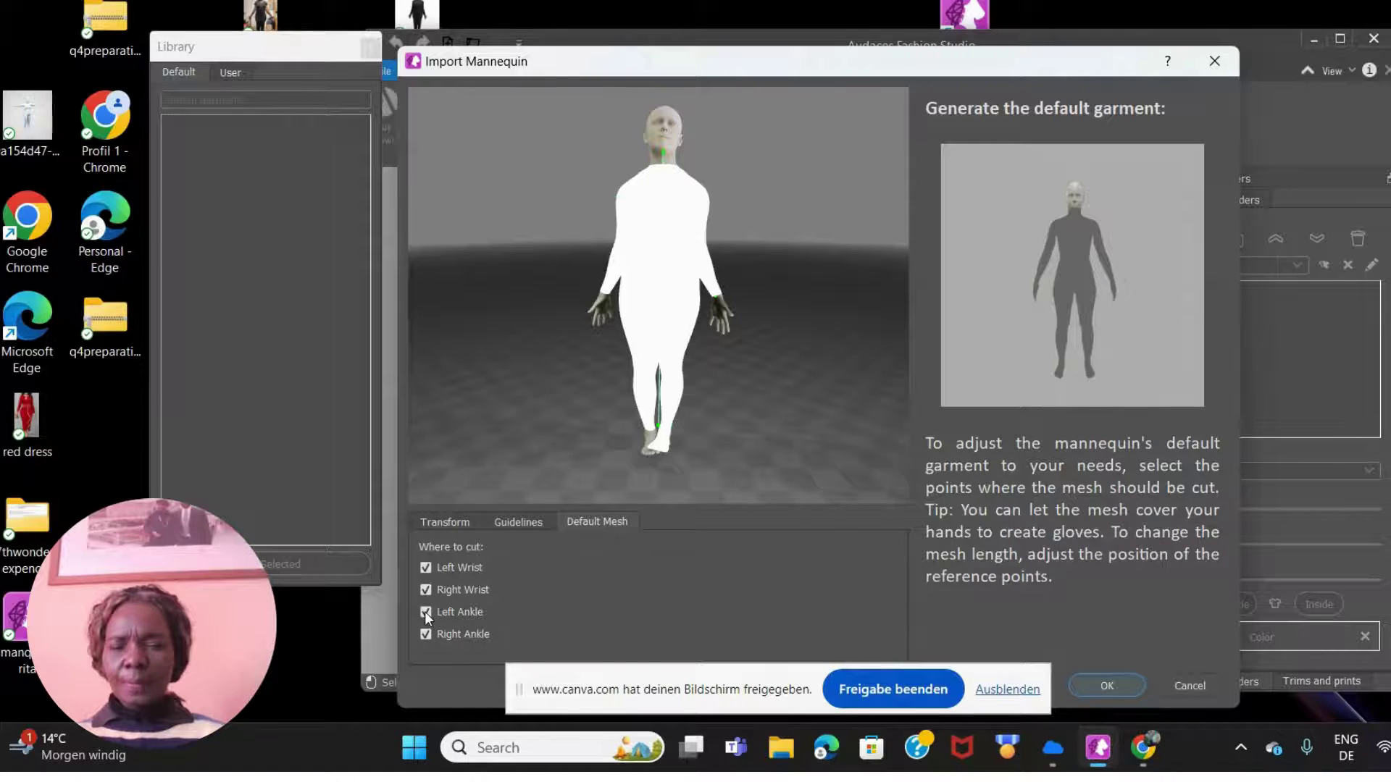
Step: Toggle the Left and Right Ankle cuts off and back on, leaving both checked
{"action": "left_click", "coordinate": [425, 612]}
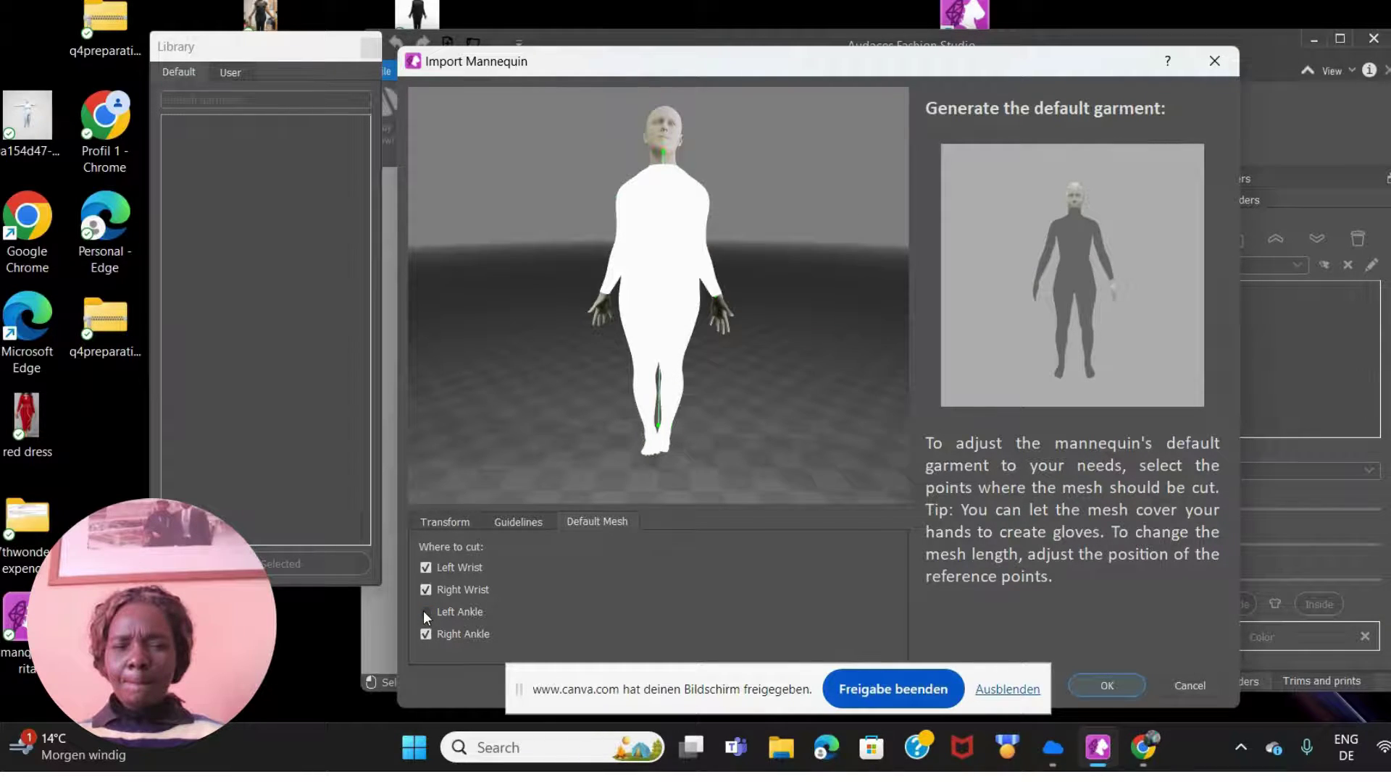
{"action": "left_click", "coordinate": [425, 611]}
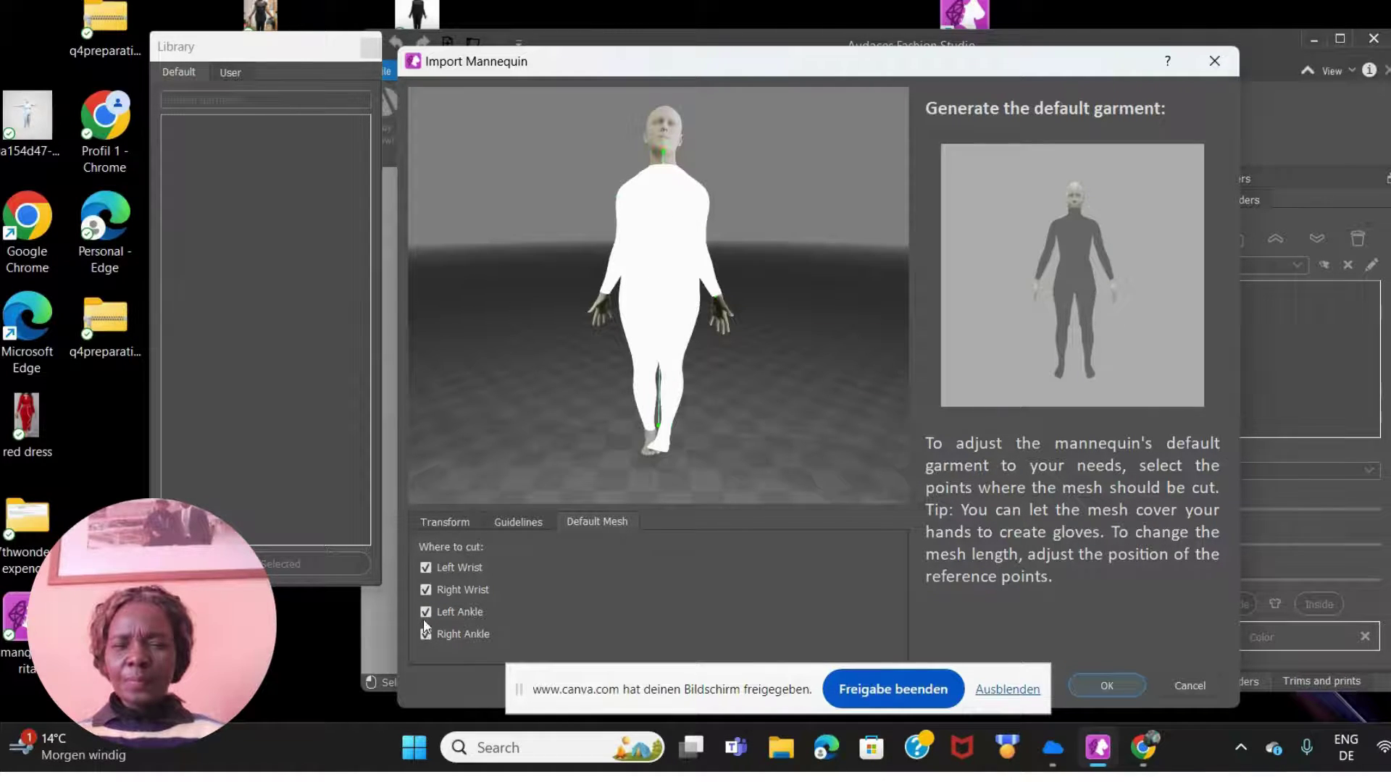
{"action": "left_click", "coordinate": [423, 638]}
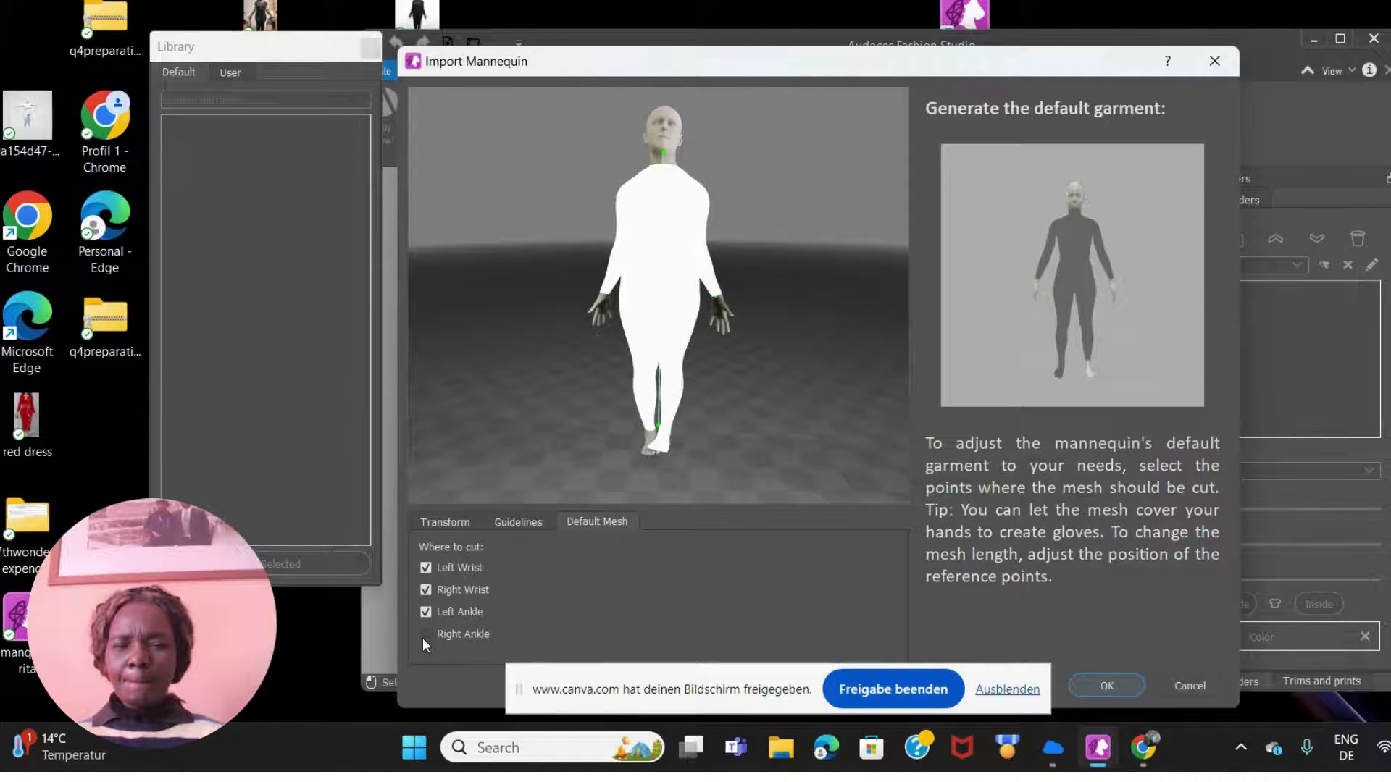
{"action": "left_click", "coordinate": [423, 637]}
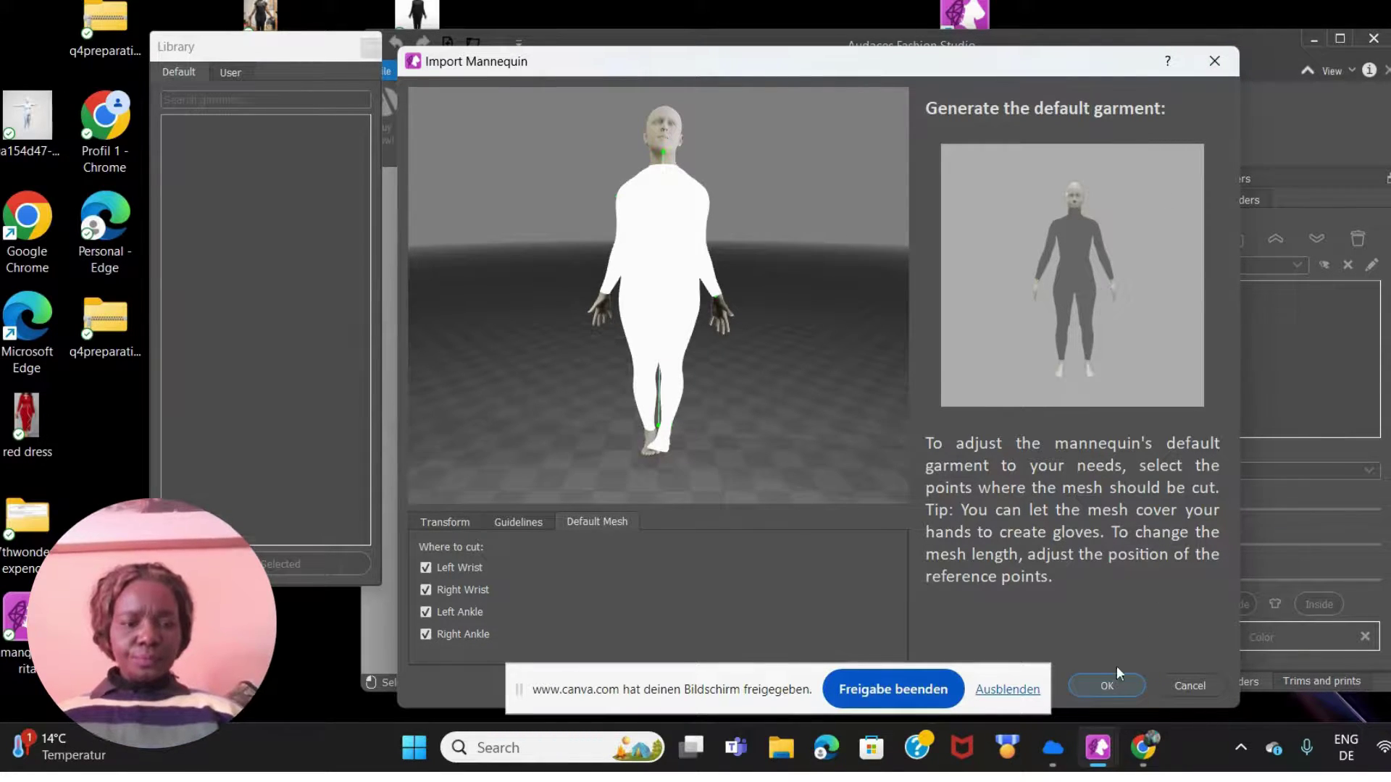
Step: Confirm the import of ENORITA 3D MODEL, dismiss the ready message, and close New Document
{"action": "left_click", "coordinate": [1106, 686]}
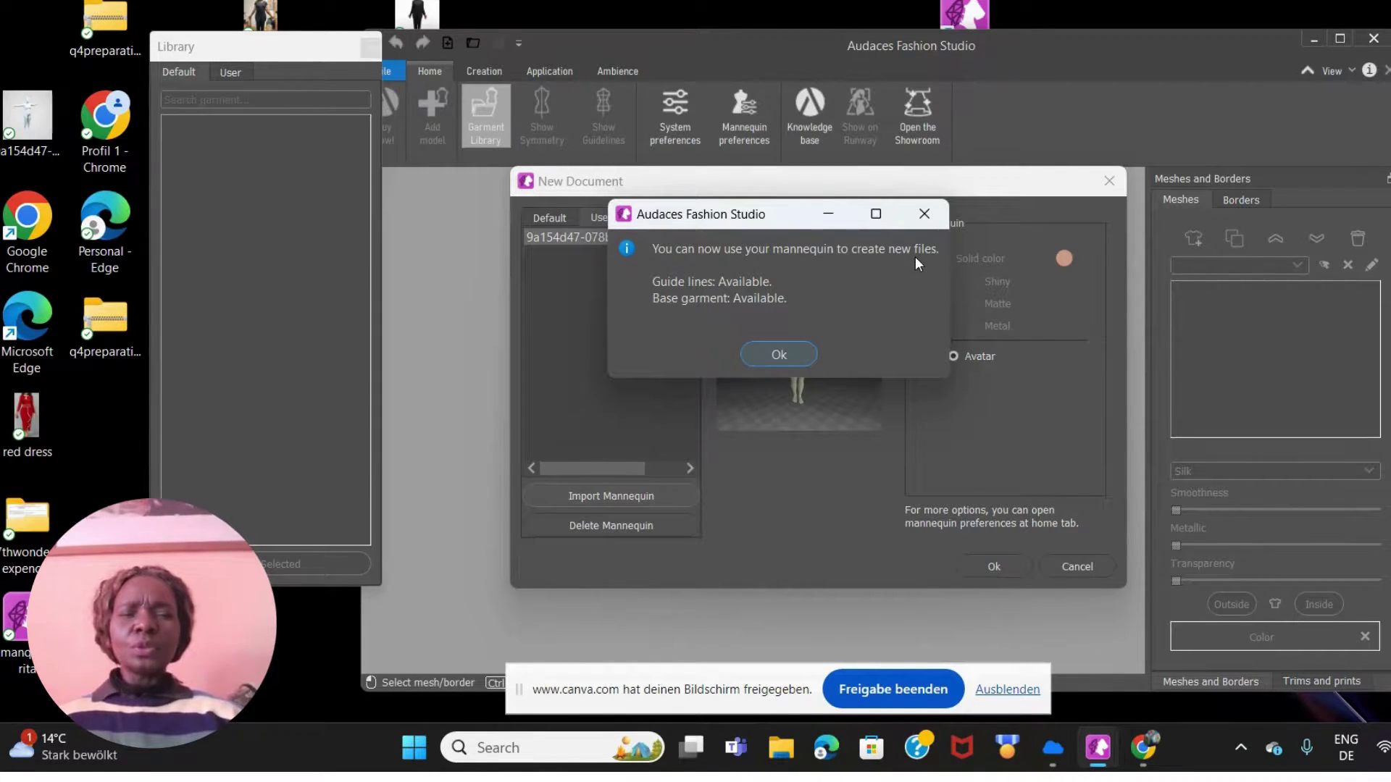
{"action": "left_click", "coordinate": [784, 353]}
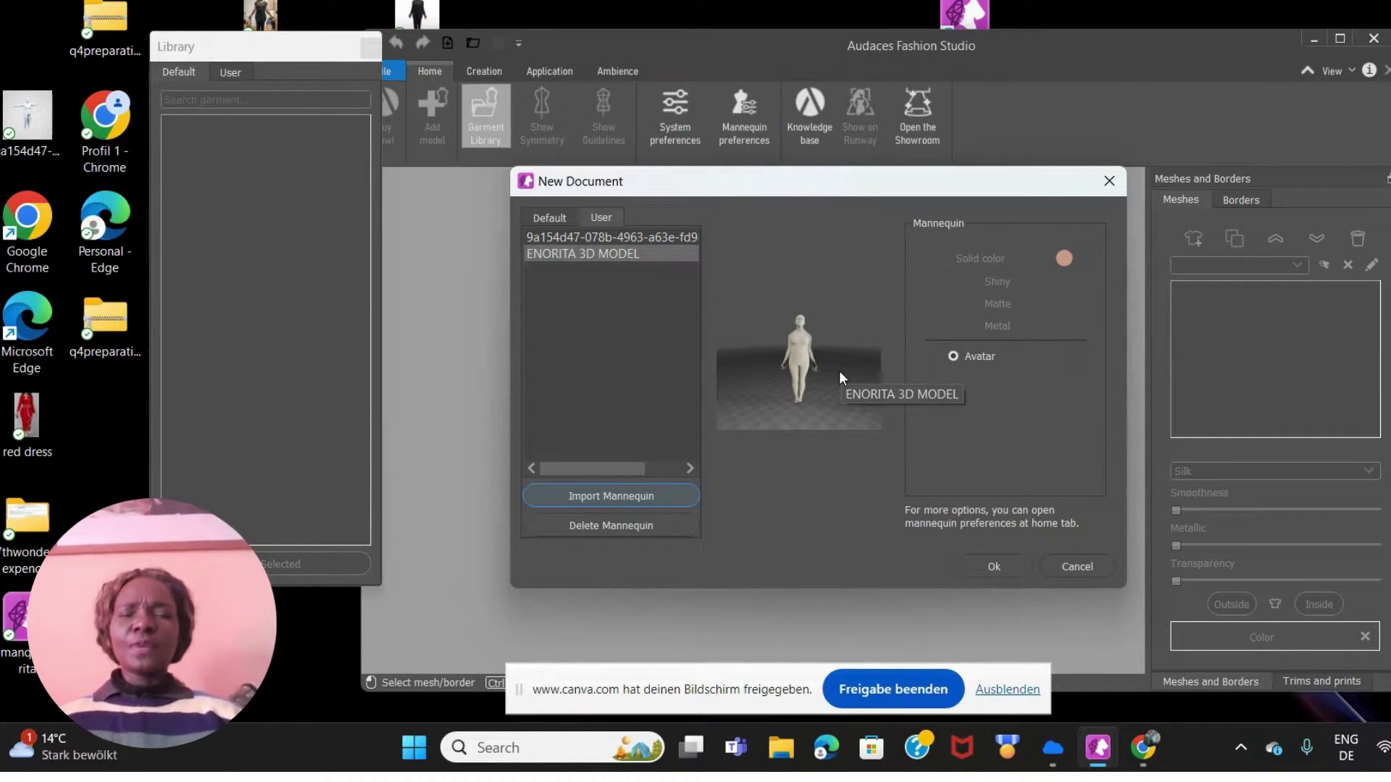
{"action": "left_click", "coordinate": [1109, 181]}
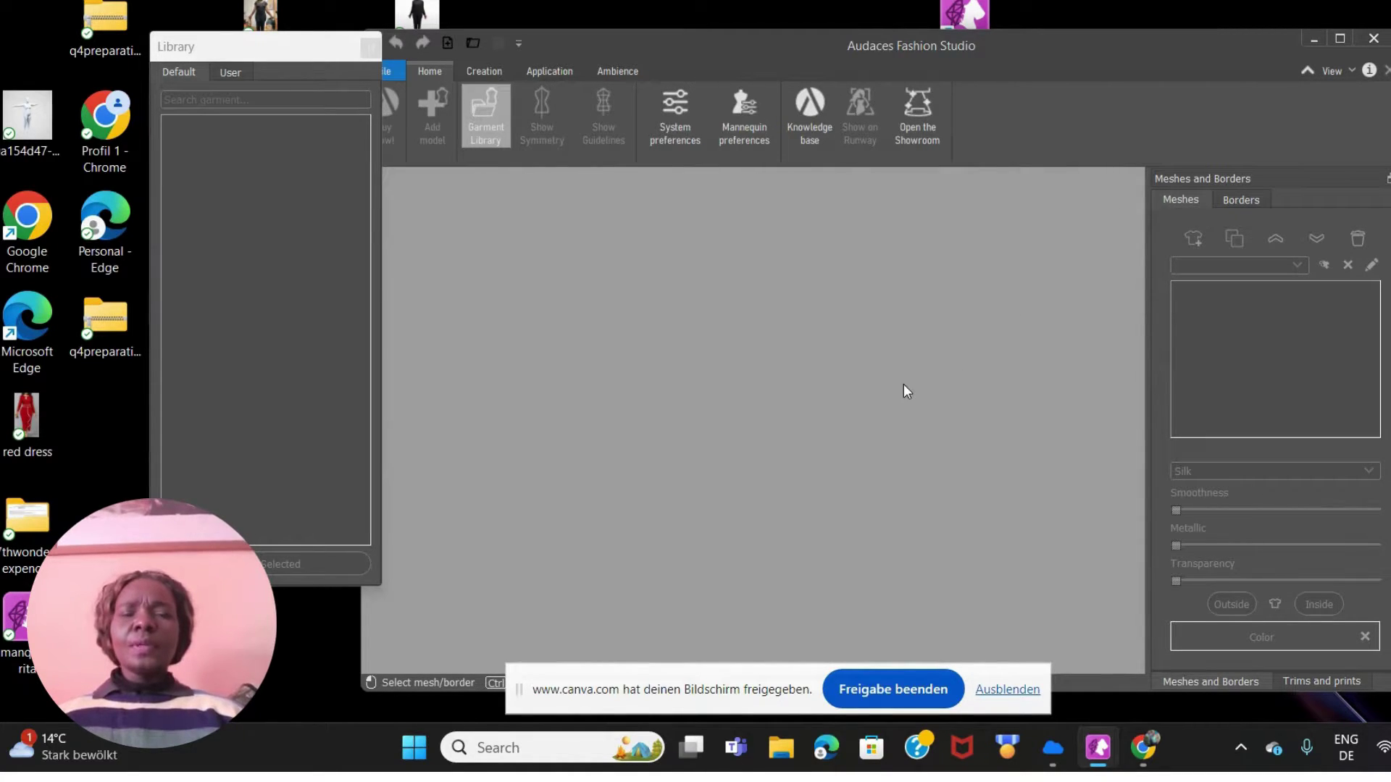